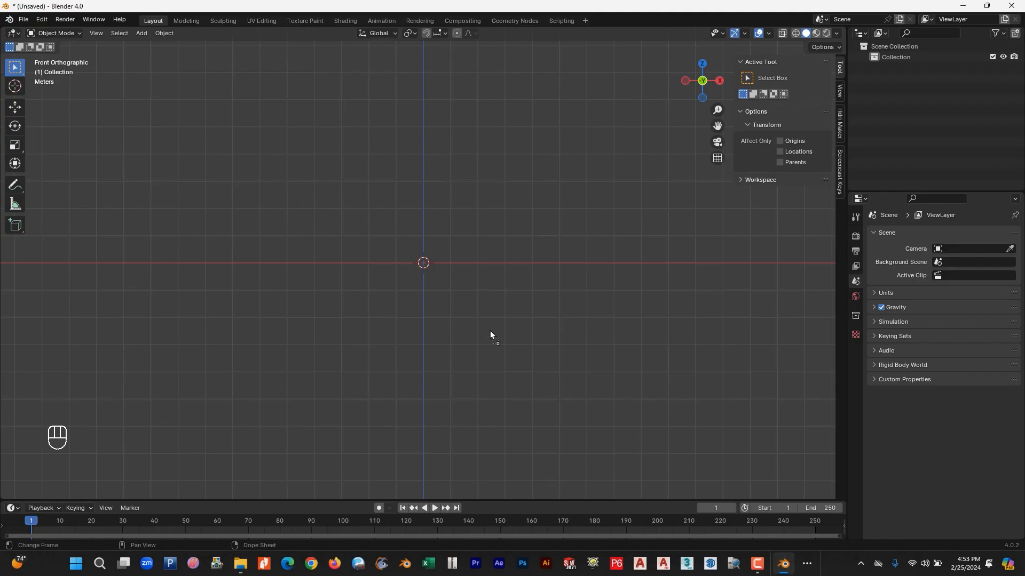
- Enlarge the Slip On Flange reference image and move it so the drawing is centred on the world origin
{"action": "key", "text": "s"}
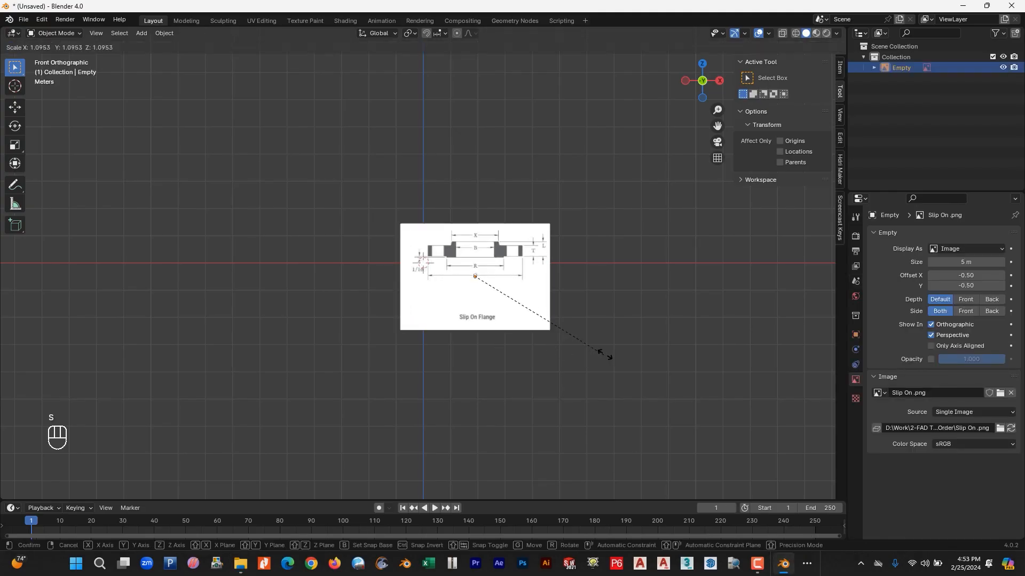
{"action": "left_click", "coordinate": [769, 365]}
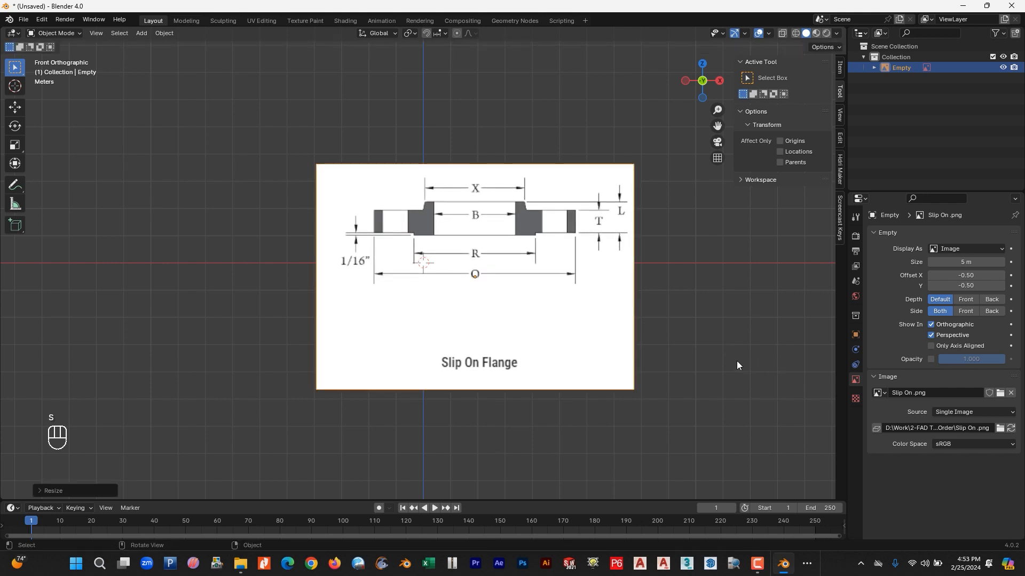
{"action": "key", "text": "g"}
{"action": "left_click", "coordinate": [686, 349]}
{"action": "scroll", "coordinate": [645, 356], "scroll_direction": "up", "scroll_amount": 2}
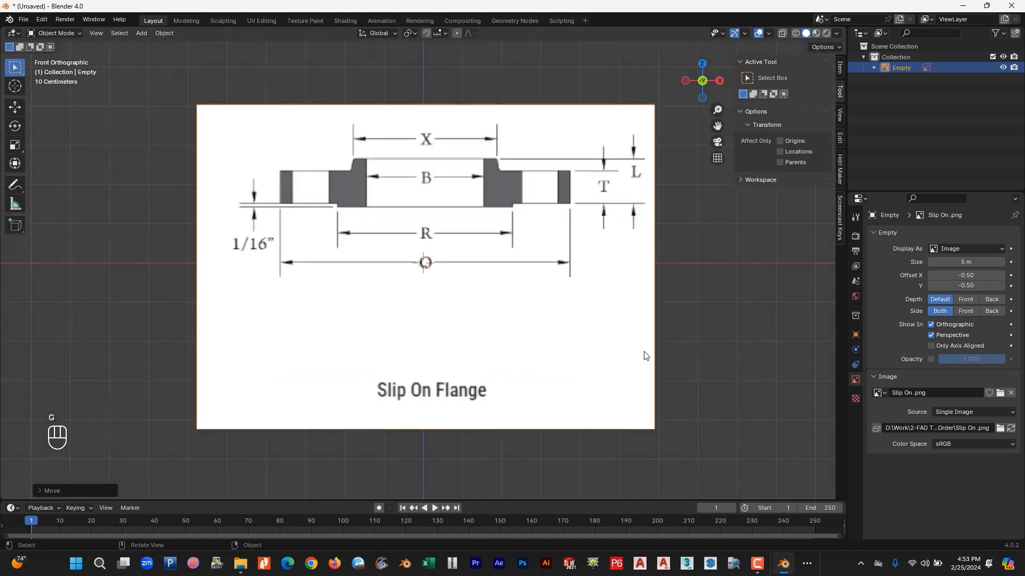
{"action": "scroll", "coordinate": [644, 356], "scroll_direction": "up", "scroll_amount": 1}
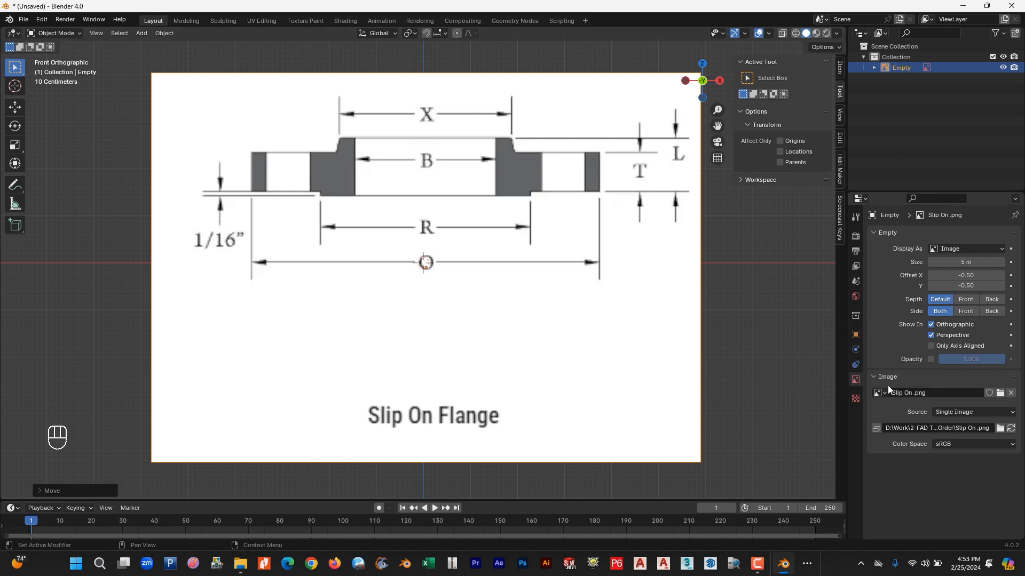
- Enable opacity for the flange reference image and lower it to 0.346
{"action": "left_click", "coordinate": [930, 360]}
{"action": "left_click_drag", "start_coordinate": [995, 366], "coordinate": [962, 360]}
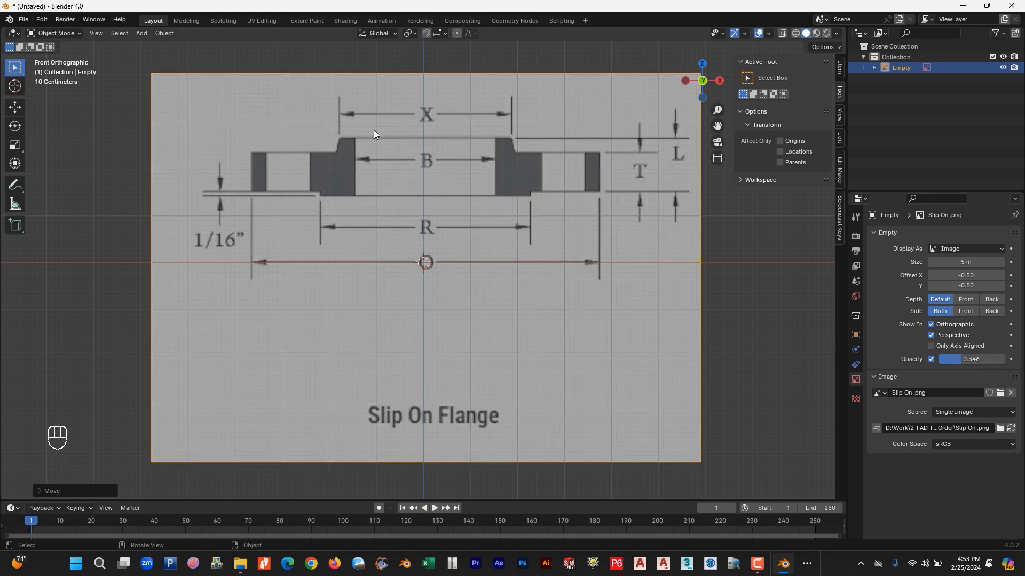
- Add a plane mesh and rotate it 90° about the X axis to face the front view
{"action": "key", "text": "shift+a"}
{"action": "mouse_move", "coordinate": [369, 139]}
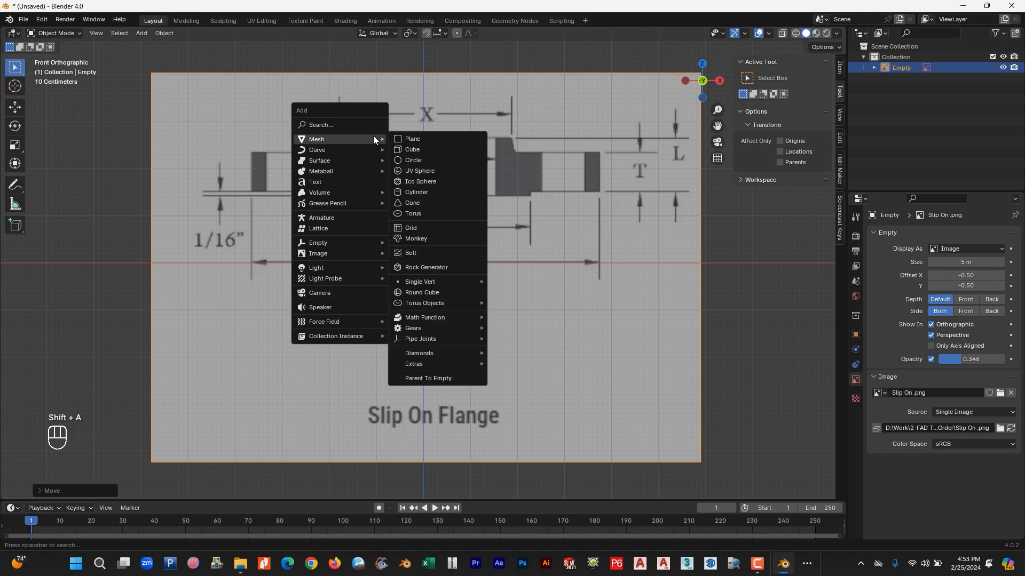
{"action": "left_click", "coordinate": [411, 139]}
{"action": "key", "text": "r"}
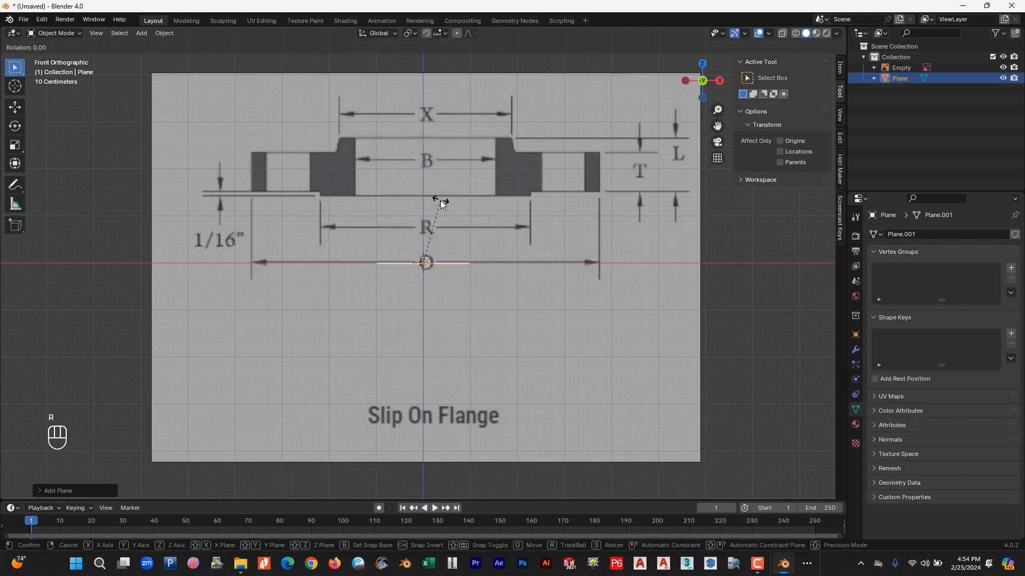
{"action": "key", "text": "x"}
{"action": "key", "text": "KP_9"}
{"action": "key", "text": "KP_0"}
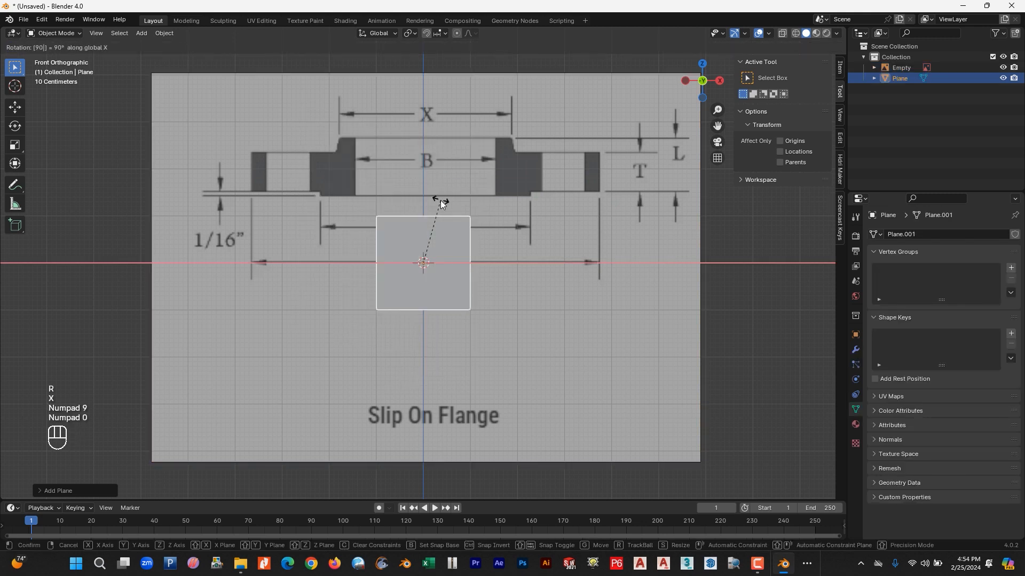
{"action": "left_click", "coordinate": [441, 205]}
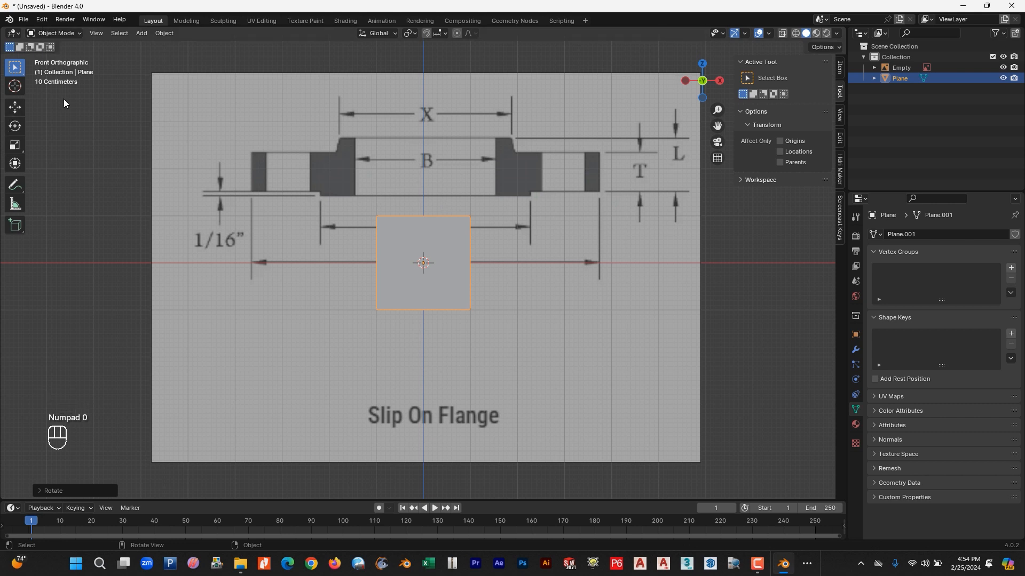
- In Edit Mode, delete the plane's two left vertices, keeping only its right vertical edge
{"action": "key", "text": "Tab"}
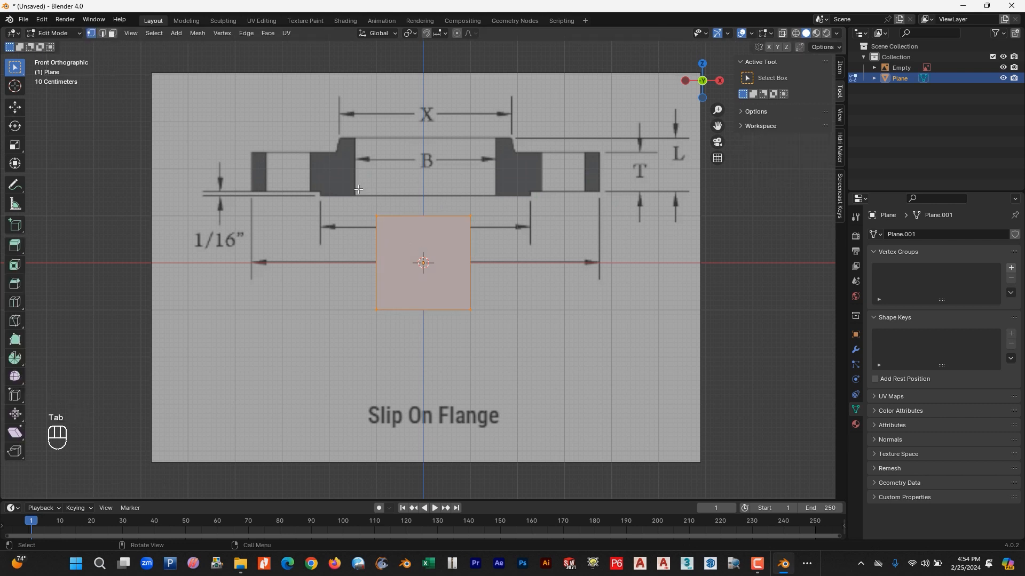
{"action": "left_click_drag", "start_coordinate": [357, 191], "coordinate": [404, 367]}
{"action": "key", "text": "x"}
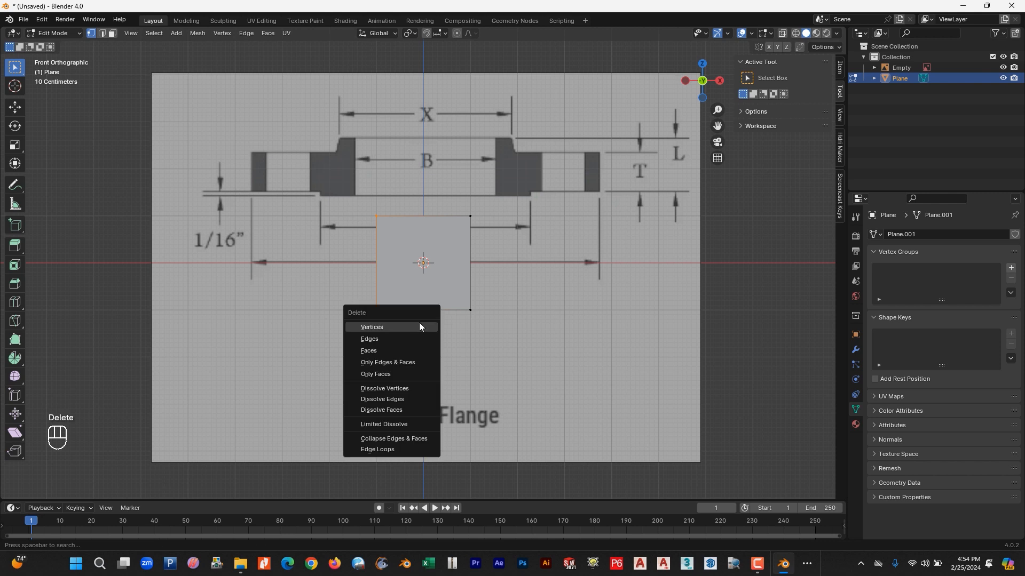
{"action": "left_click", "coordinate": [392, 328]}
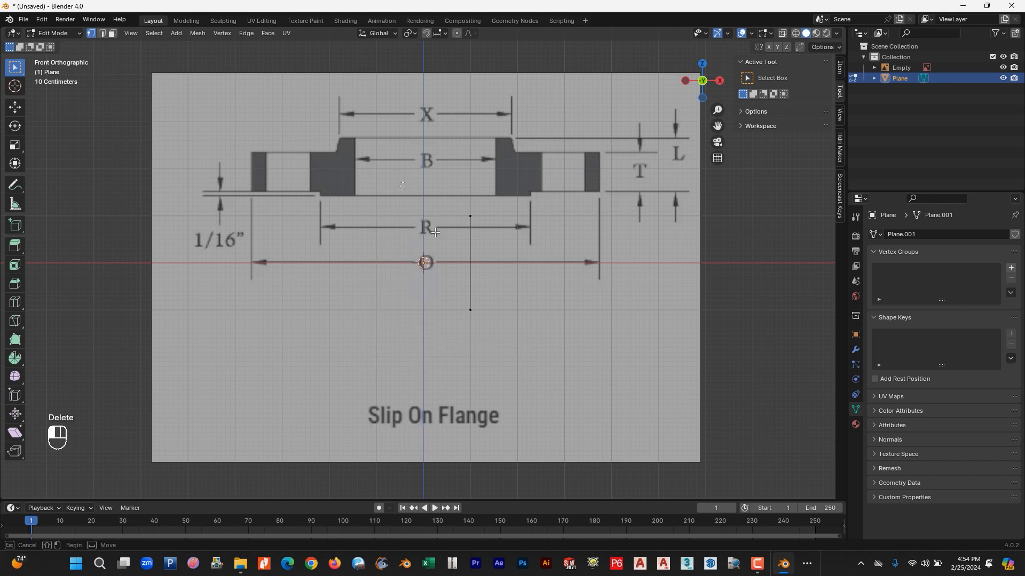
- Move the remaining edge onto the left wall of bore B and scale it down to about 0.84
{"action": "left_click", "coordinate": [18, 111]}
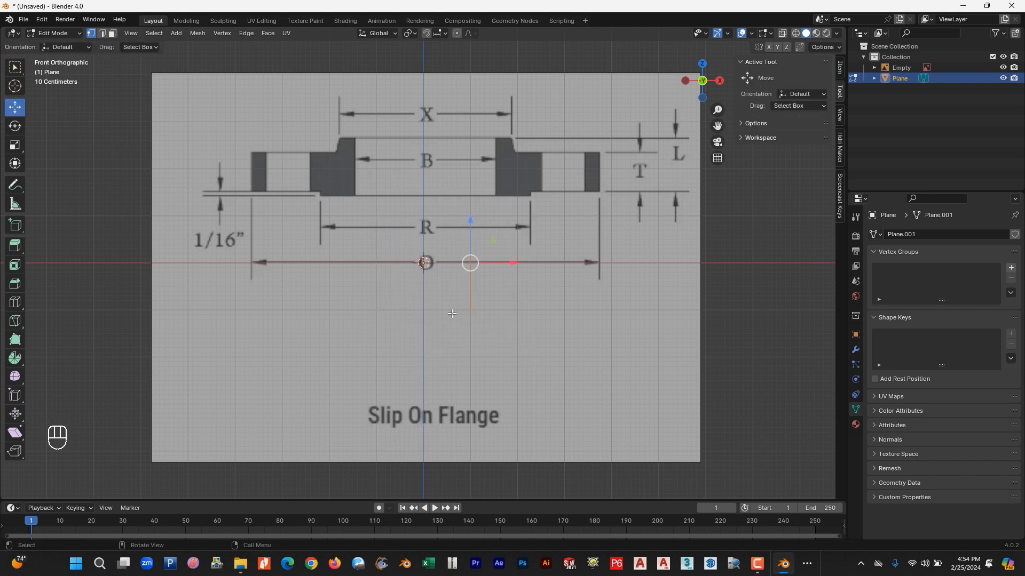
{"action": "left_click_drag", "start_coordinate": [470, 262], "coordinate": [360, 150]}
{"action": "scroll", "coordinate": [354, 119], "scroll_direction": "up", "scroll_amount": 5}
{"action": "middle_click_drag", "start_coordinate": [346, 82], "coordinate": [512, 321], "text": "shift"}
{"action": "scroll", "coordinate": [511, 322], "scroll_direction": "up", "scroll_amount": 2}
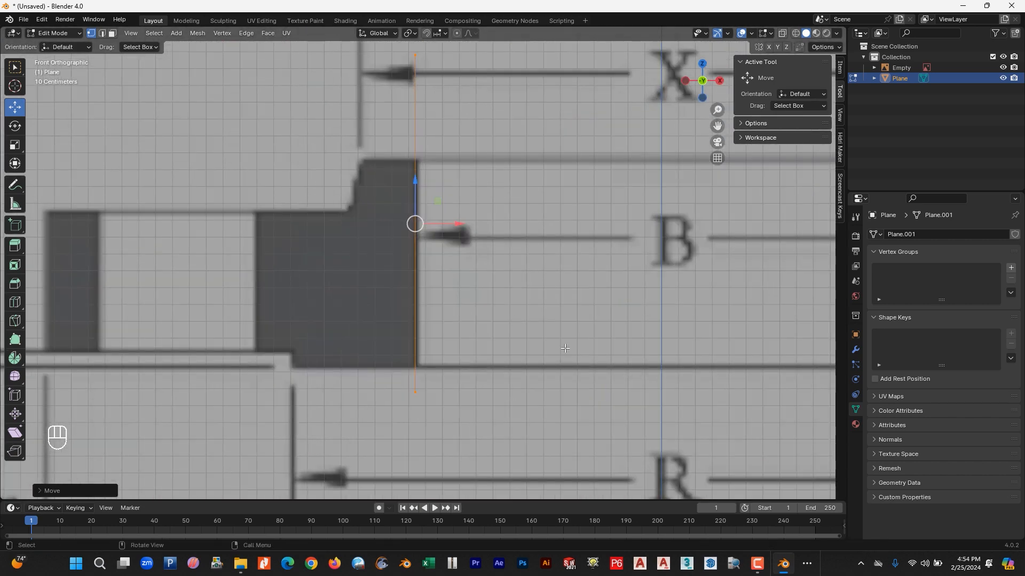
{"action": "key", "text": "s"}
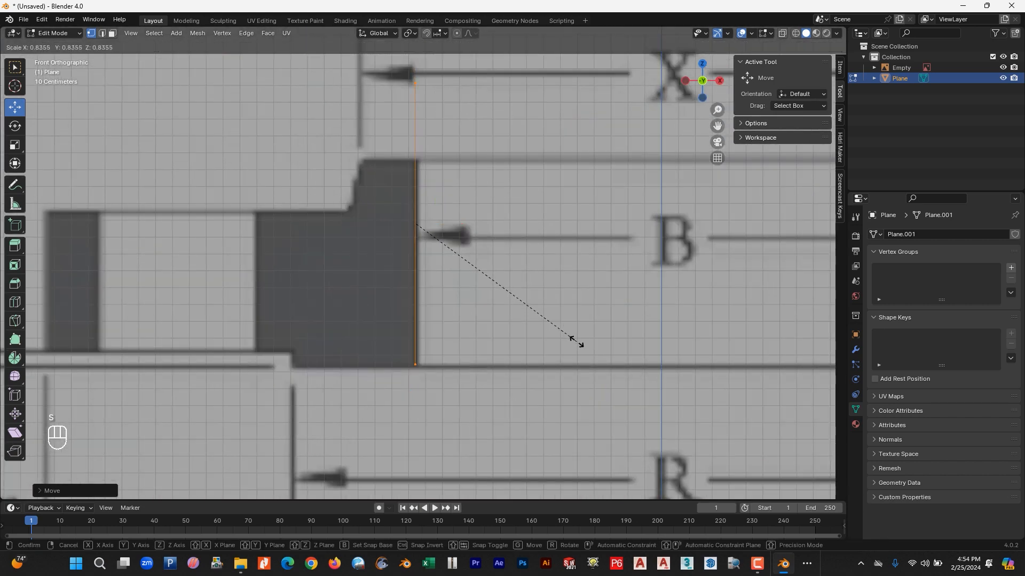
{"action": "left_click", "coordinate": [577, 342]}
{"action": "left_click_drag", "start_coordinate": [458, 225], "coordinate": [459, 225]}
- Shift the edge's lower and upper vertices vertically onto the bottom and top corners of the bore wall
{"action": "left_click", "coordinate": [418, 365]}
{"action": "left_click", "coordinate": [418, 322]}
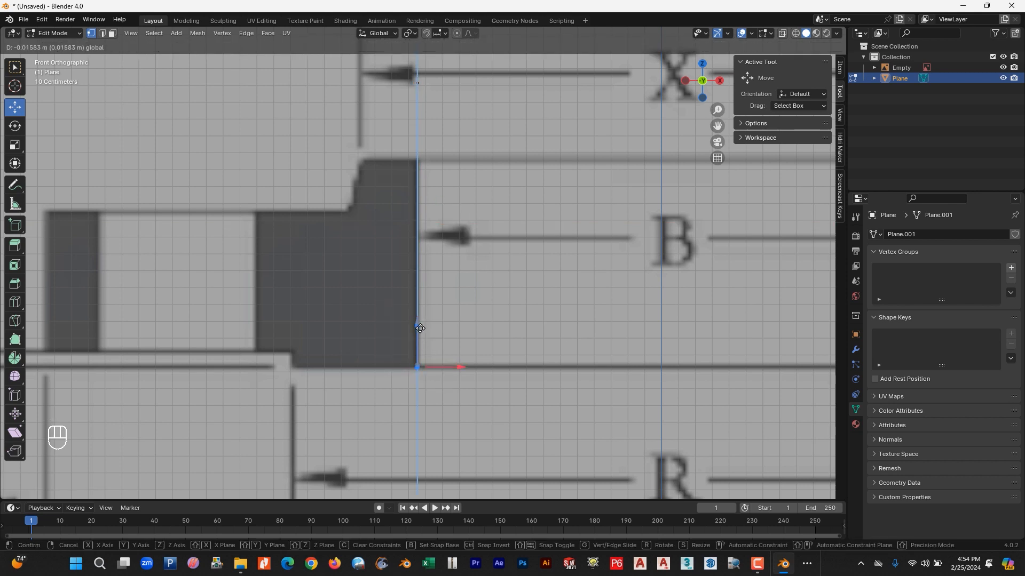
{"action": "left_click", "coordinate": [418, 82]}
{"action": "left_click_drag", "start_coordinate": [424, 57], "coordinate": [422, 132]}
{"action": "scroll", "coordinate": [433, 206], "scroll_direction": "up", "scroll_amount": 2}
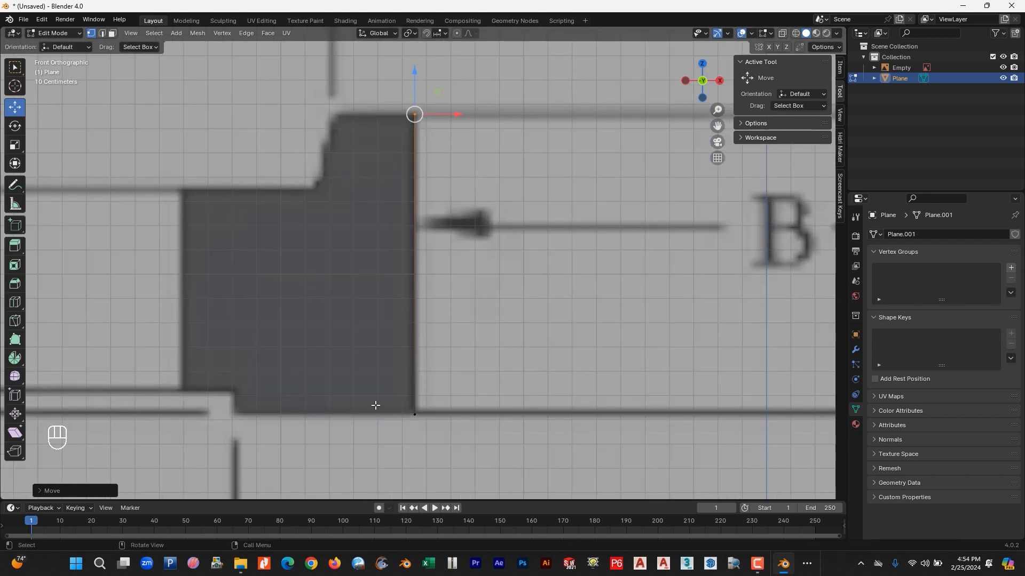
- Extrude the bottom vertex about 0.74 m along negative X to the raised face's edge, and up along Z by the step height
{"action": "left_click", "coordinate": [415, 414]}
{"action": "key", "text": "e"}
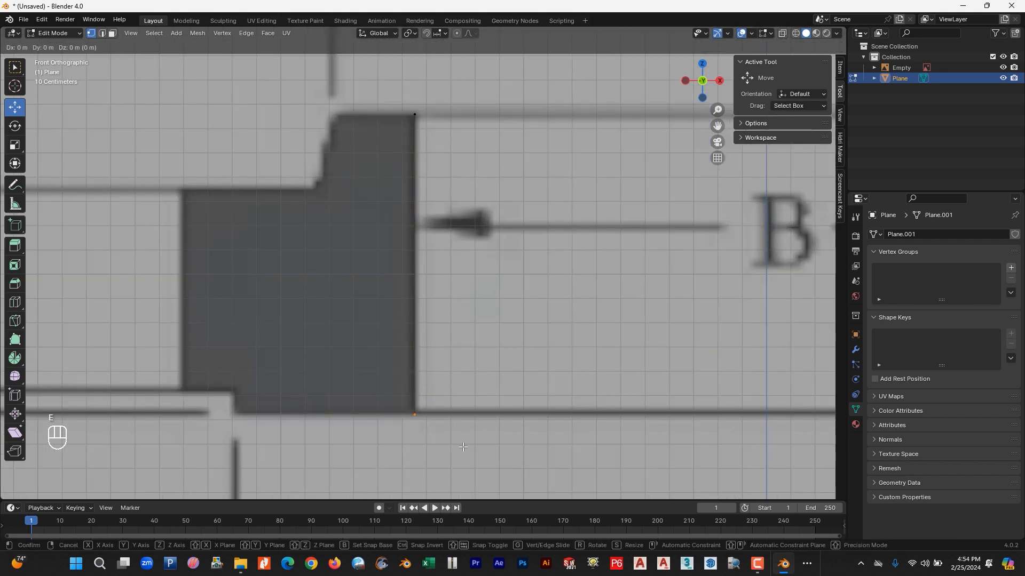
{"action": "key", "text": "x"}
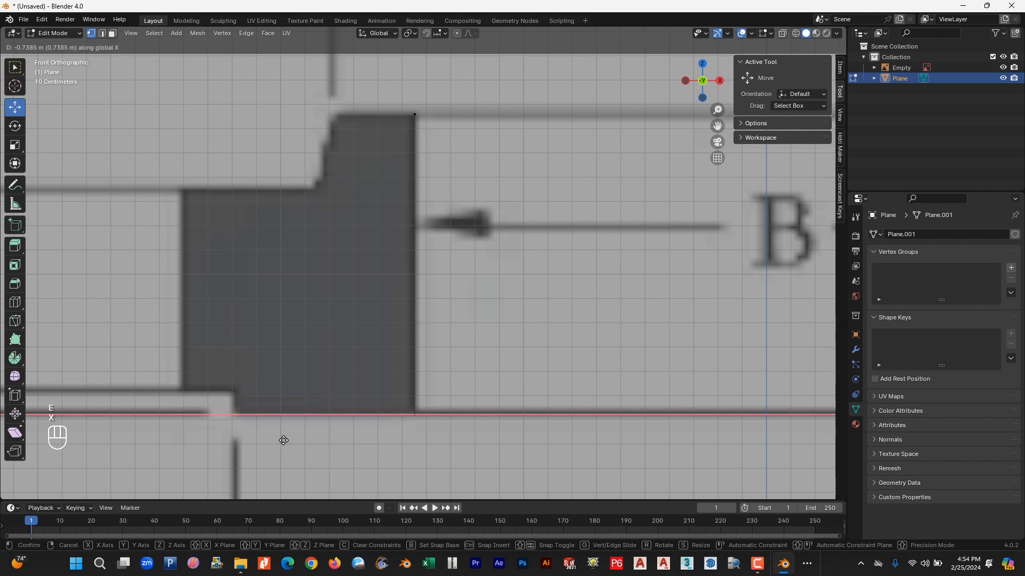
{"action": "key", "text": "z"}
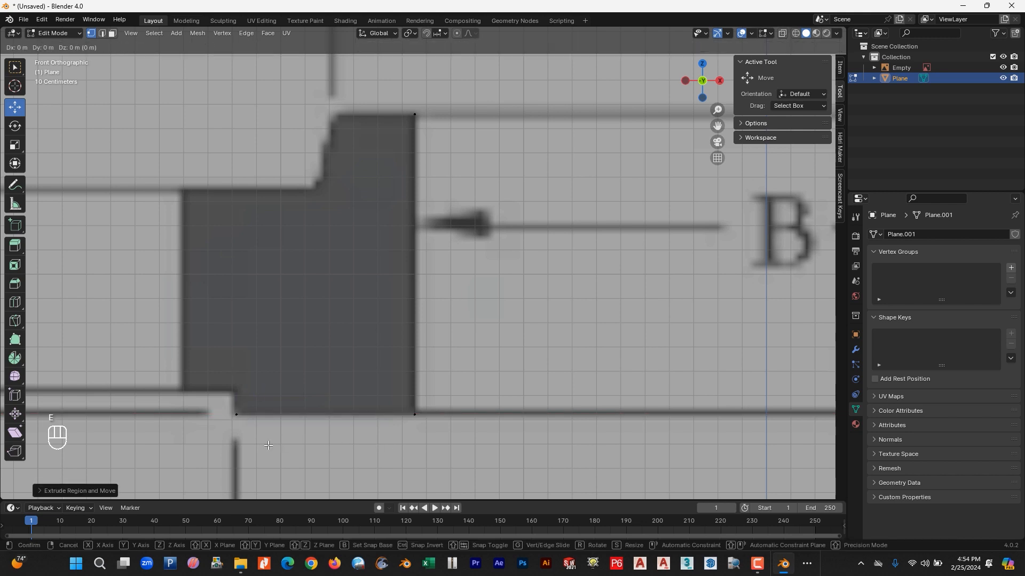
{"action": "left_click", "coordinate": [268, 423]}
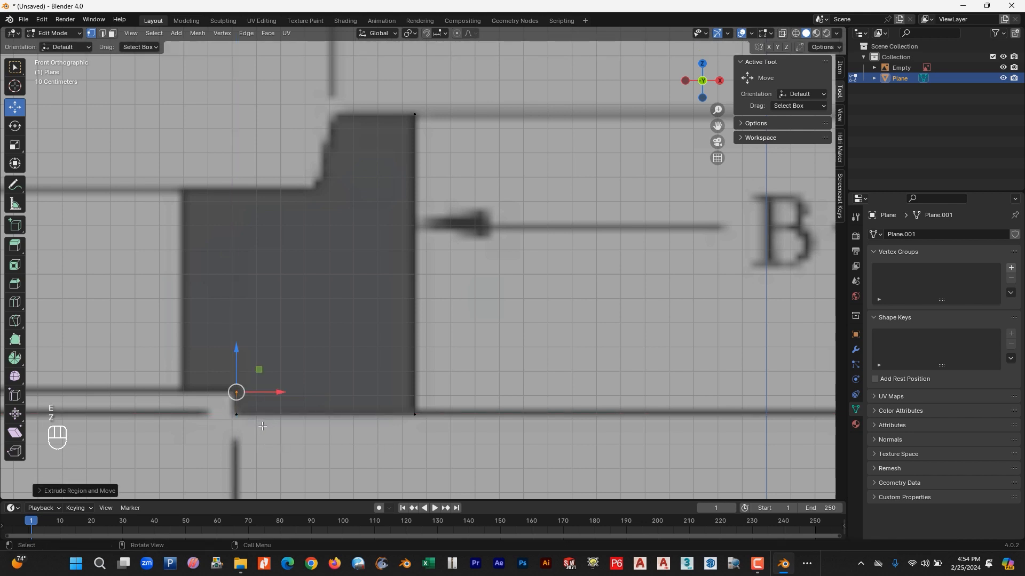
- Extrude the profile outward along X to the flange's outer edge, and up along Z to the flange's top line
{"action": "middle_click_drag", "start_coordinate": [332, 420], "coordinate": [519, 413], "text": "shift"}
{"action": "key", "text": "e"}
{"action": "key", "text": "x"}
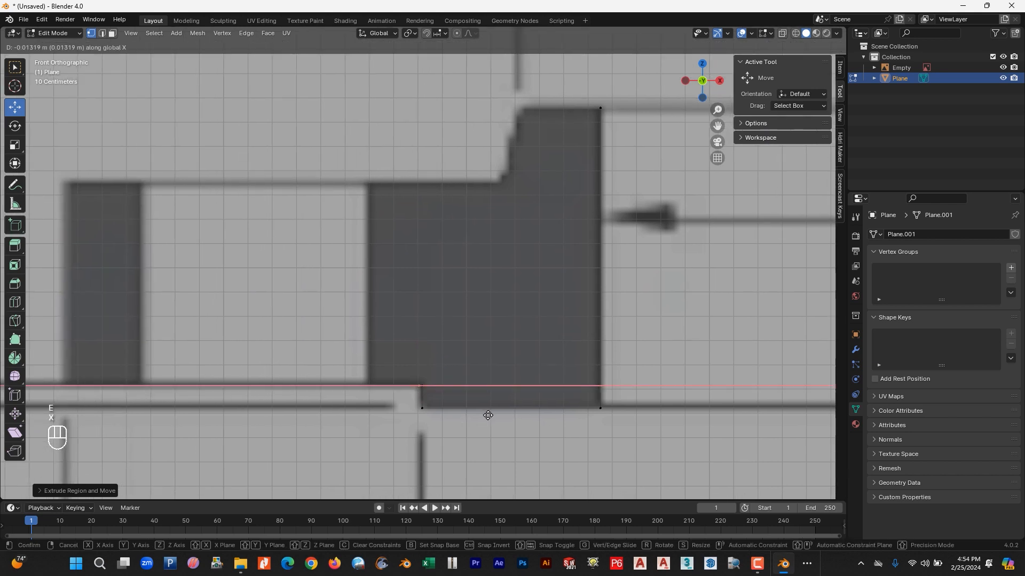
{"action": "left_click", "coordinate": [160, 405]}
{"action": "middle_click_drag", "start_coordinate": [160, 405], "coordinate": [339, 393], "text": "shift"}
{"action": "key", "text": "e"}
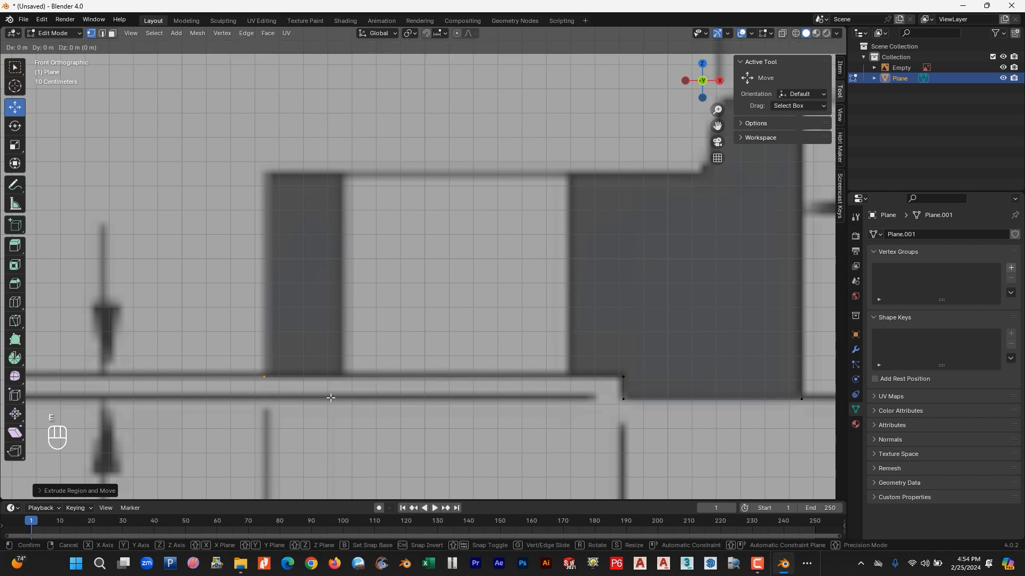
{"action": "key", "text": "z"}
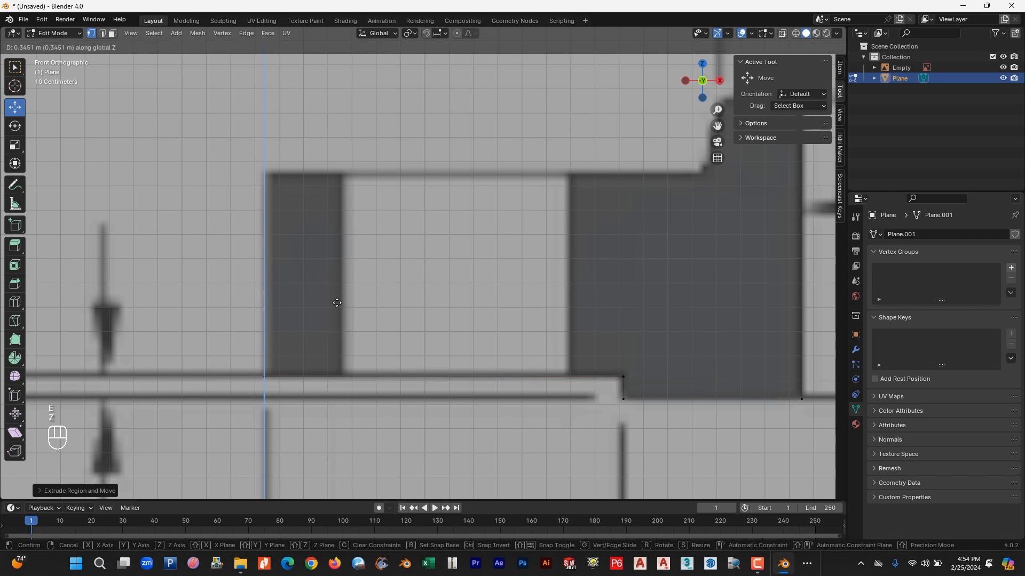
{"action": "left_click", "coordinate": [340, 189]}
- Extrude the top vertex inward along X to the hub's base and lower that top edge onto the drawing line
{"action": "key", "text": "e"}
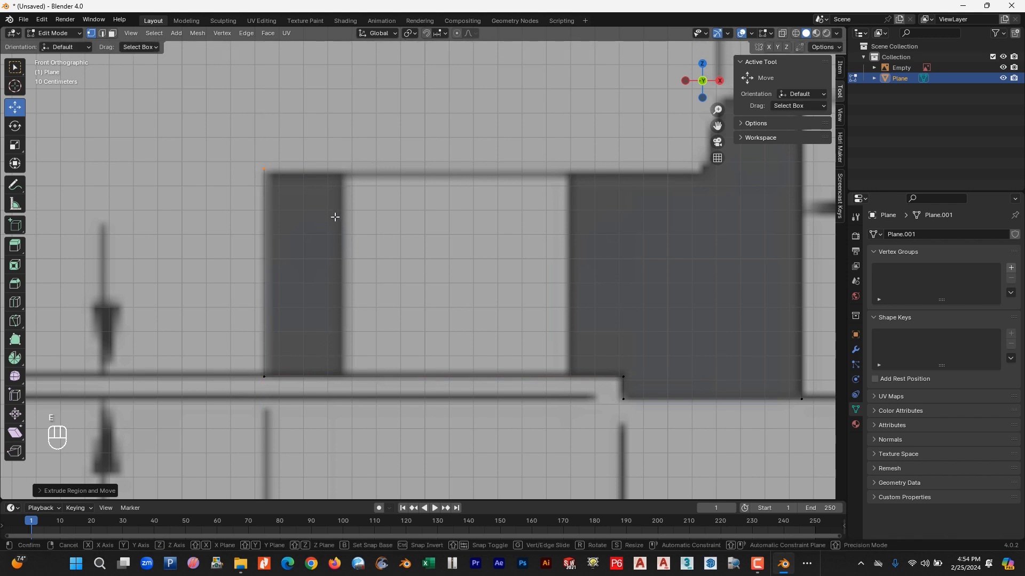
{"action": "key", "text": "x"}
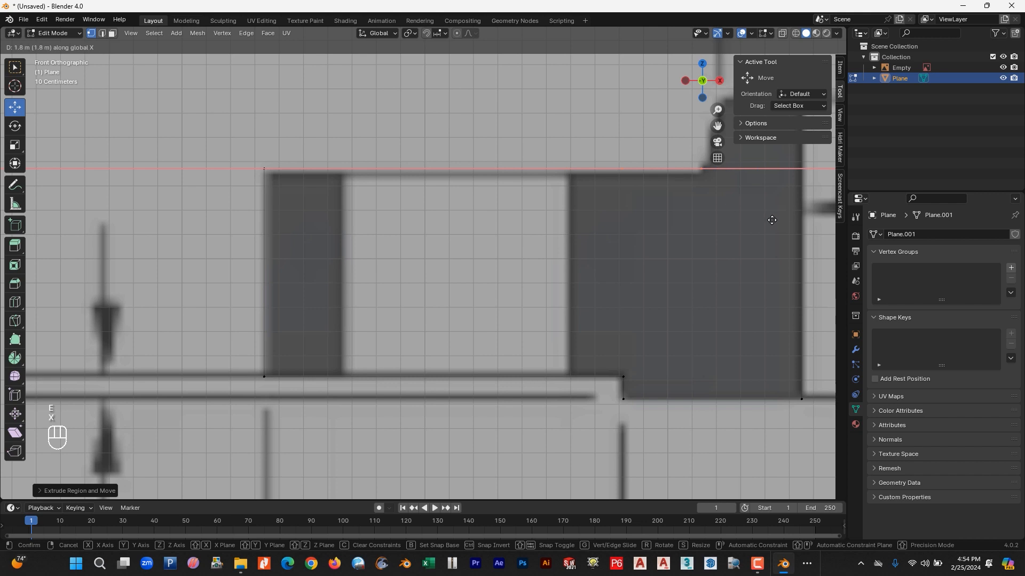
{"action": "left_click", "coordinate": [704, 219]}
{"action": "left_click_drag", "start_coordinate": [750, 222], "coordinate": [241, 142]}
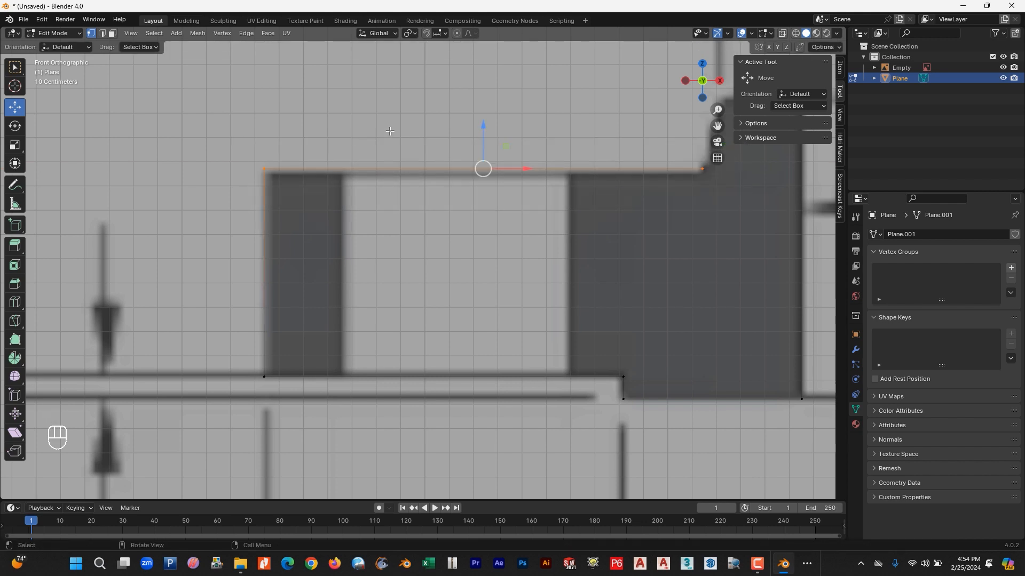
{"action": "left_click_drag", "start_coordinate": [483, 130], "coordinate": [483, 134]}
- Extrude the hub-base vertex to the hub's upper outer corner, about 0.09 m in X and 0.31 m in Z
{"action": "middle_click_drag", "start_coordinate": [525, 219], "coordinate": [366, 303], "text": "shift"}
{"action": "scroll", "coordinate": [417, 300], "scroll_direction": "up", "scroll_amount": 2}
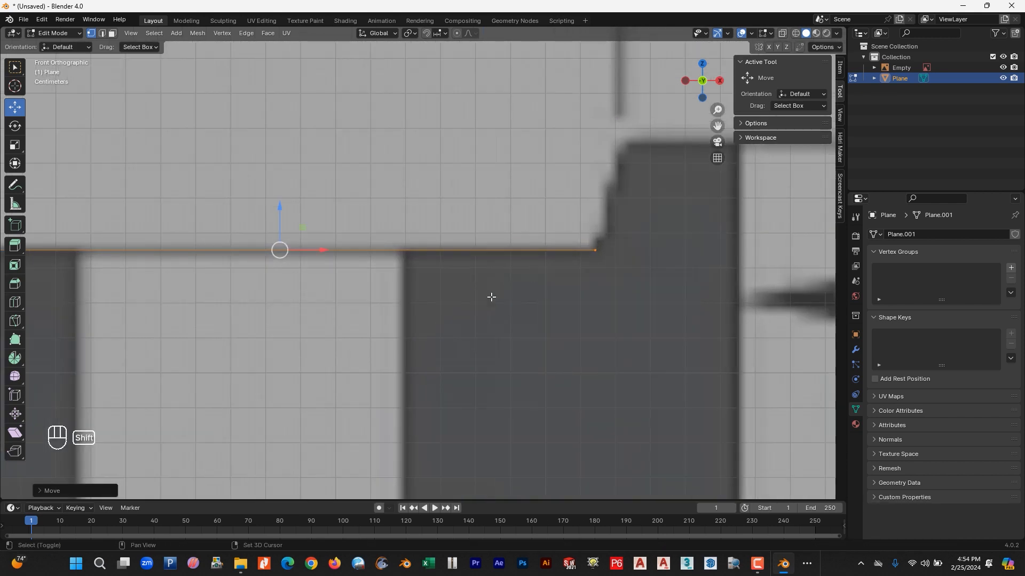
{"action": "middle_click_drag", "start_coordinate": [614, 234], "coordinate": [457, 291], "text": "shift"}
{"action": "left_click", "coordinate": [450, 317]}
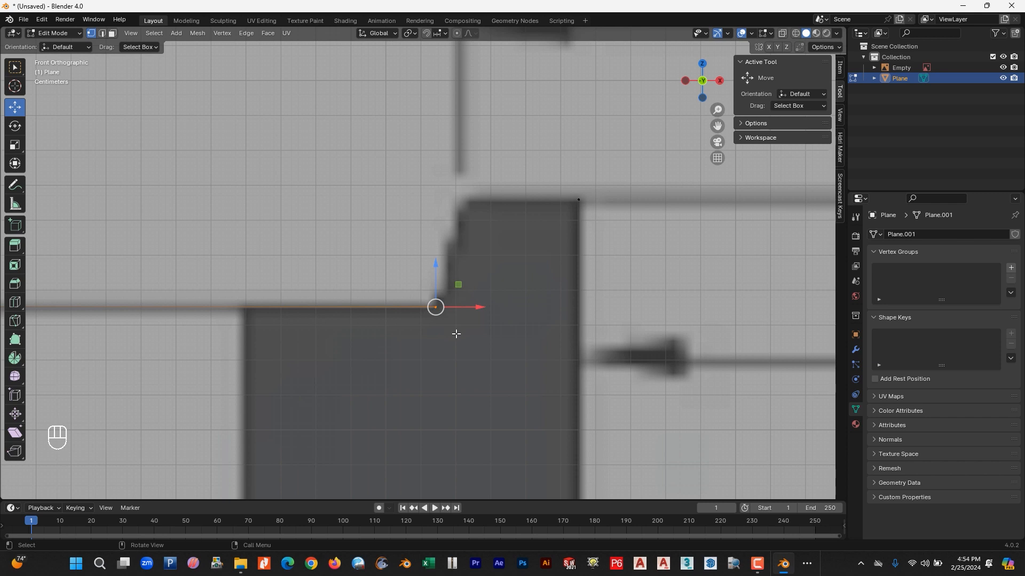
{"action": "key", "text": "e"}
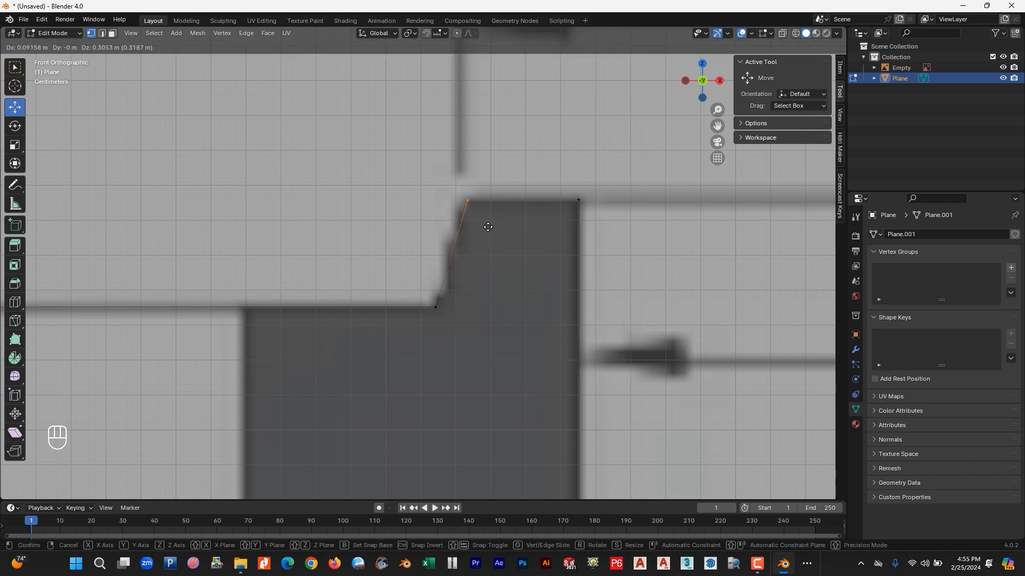
{"action": "left_click", "coordinate": [488, 227]}
- Bevel the hub-base corner vertex of the profile with a width of about 0.0757 m and 8 segments
{"action": "left_click_drag", "start_coordinate": [412, 338], "coordinate": [453, 282]}
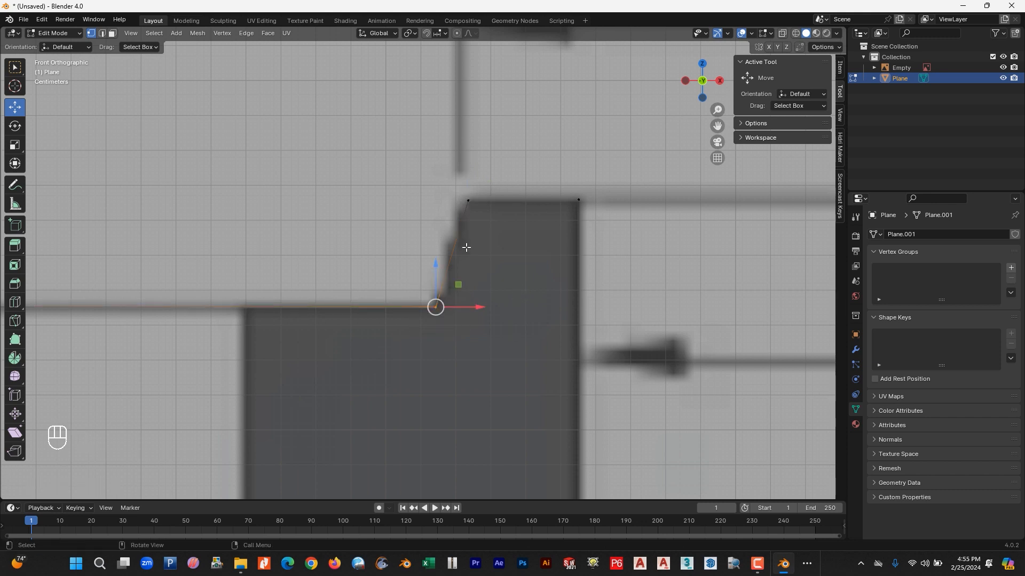
{"action": "key", "text": "ctrl+b"}
{"action": "left_click", "coordinate": [500, 359]}
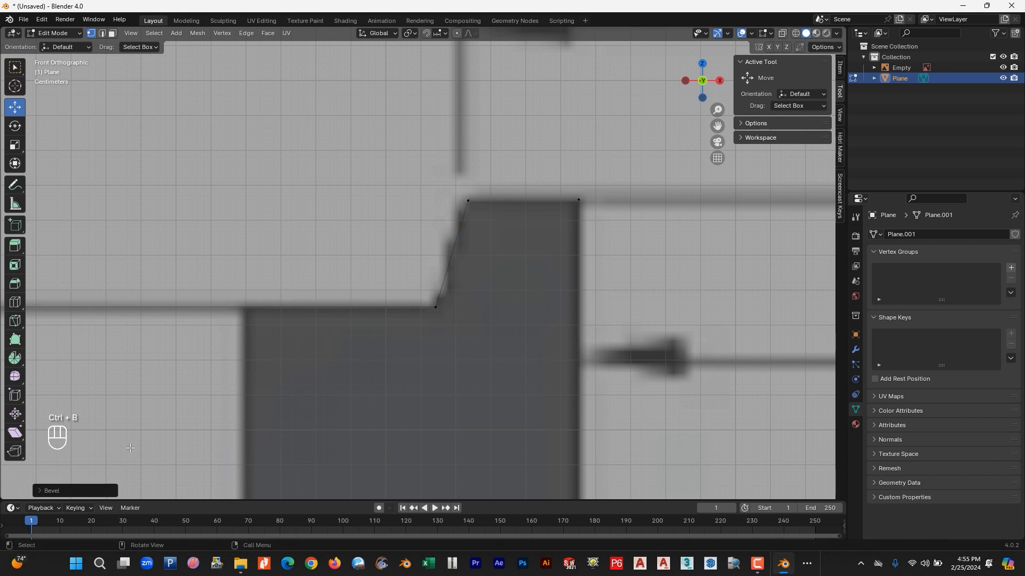
{"action": "left_click", "coordinate": [38, 492]}
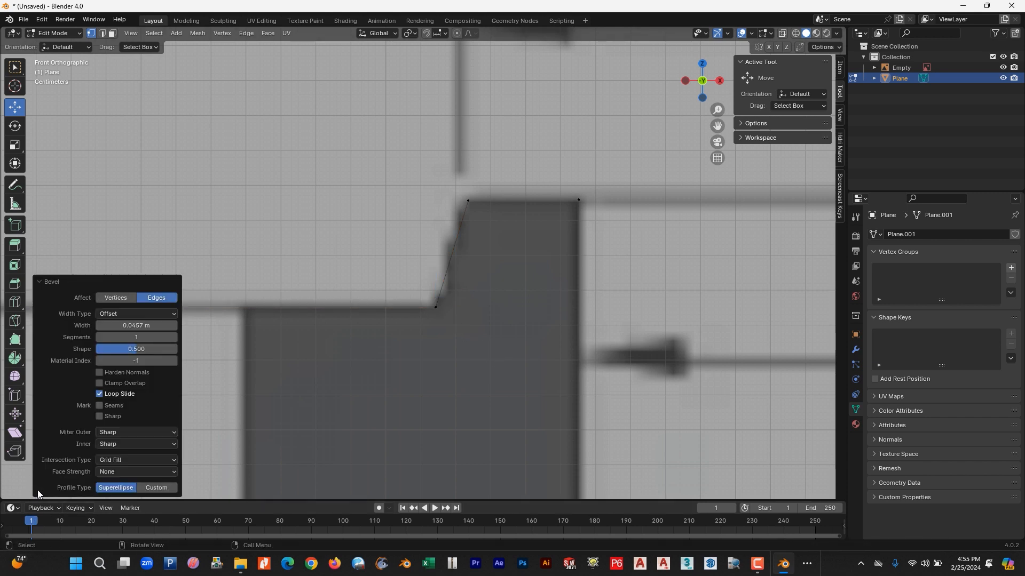
{"action": "left_click", "coordinate": [118, 301]}
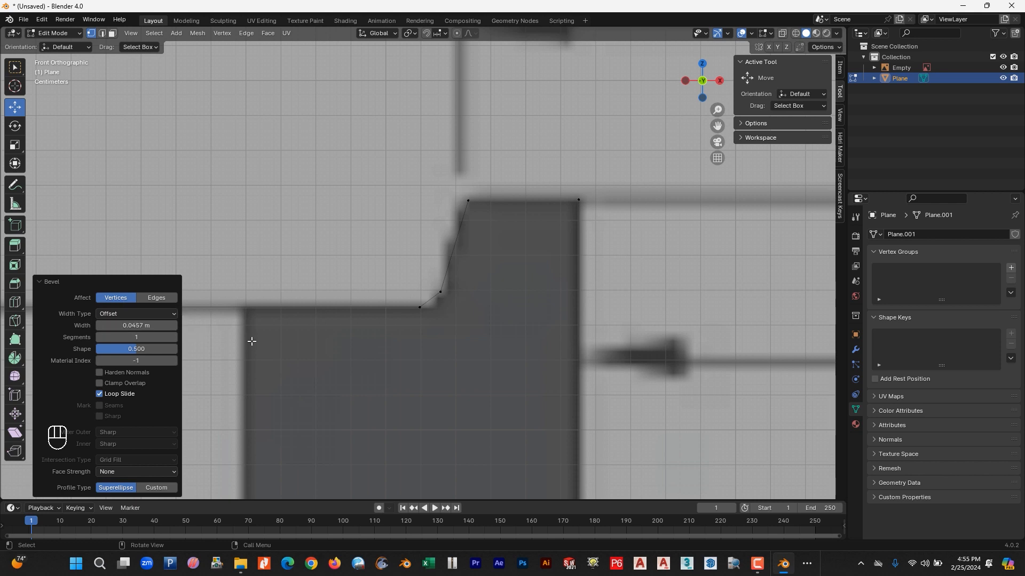
{"action": "left_click_drag", "start_coordinate": [130, 325], "coordinate": [156, 325]}
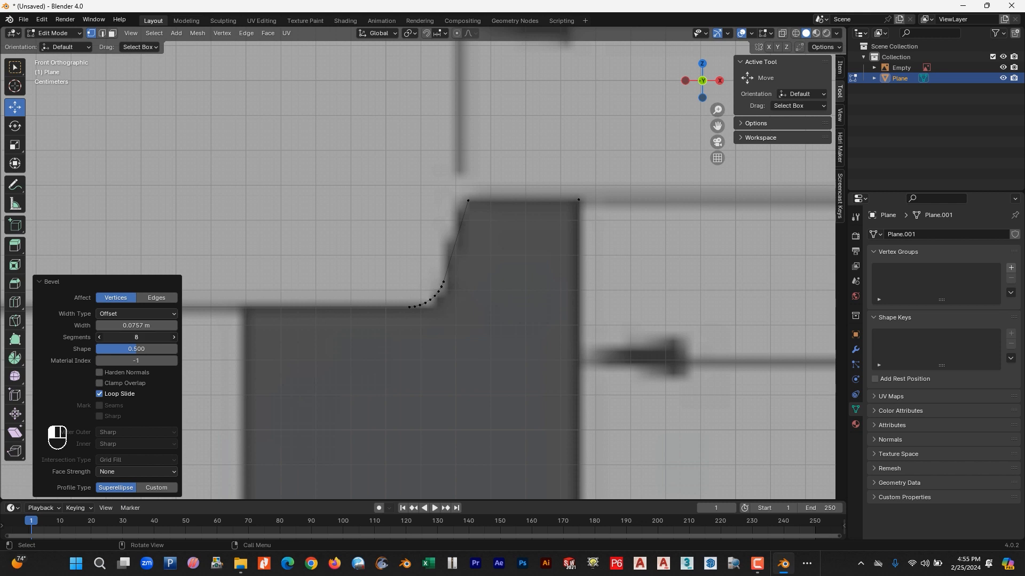
- Join the hub's two top vertices with an edge and flatten them to one height by scaling Z to 0
{"action": "left_click_drag", "start_coordinate": [433, 174], "coordinate": [612, 238]}
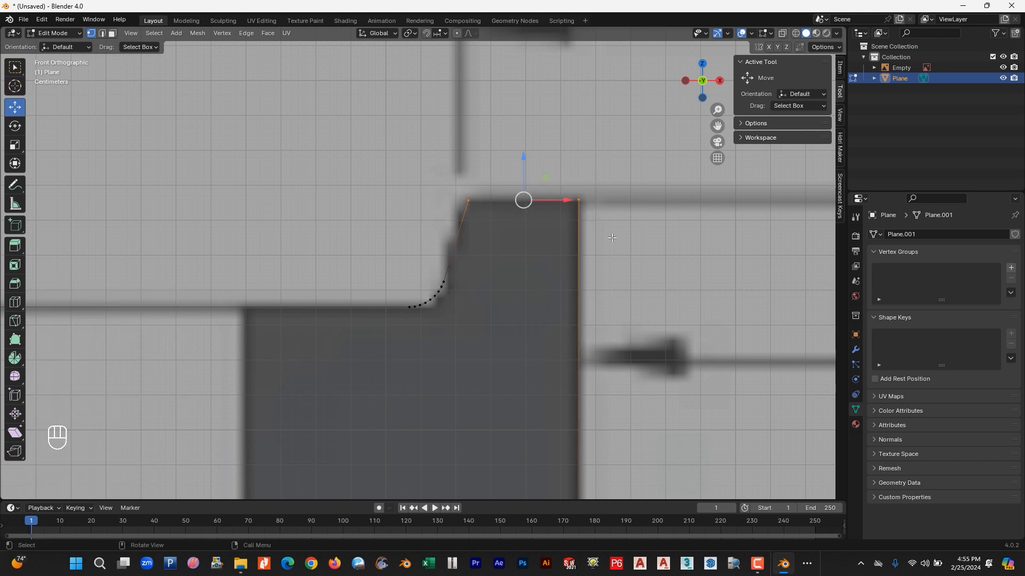
{"action": "key", "text": "s"}
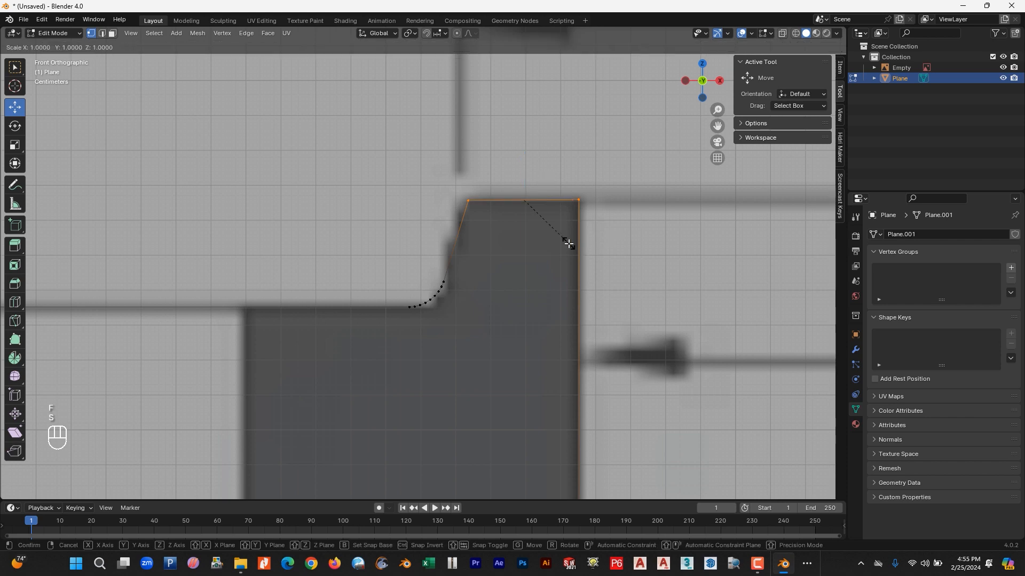
{"action": "key", "text": "z"}
{"action": "key", "text": "KP_0"}
{"action": "left_click", "coordinate": [569, 244]}
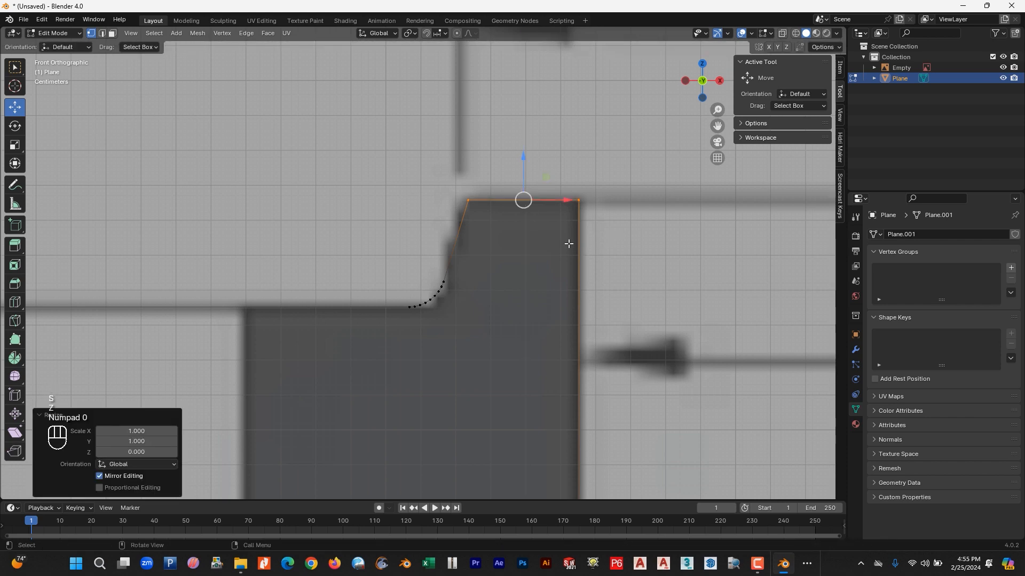
{"action": "key", "text": "Tab"}
- Select the profile's remaining sharp corners and bevel these vertices together, about 0.0254 m wide with 8 segments
{"action": "scroll", "coordinate": [539, 265], "scroll_direction": "down", "scroll_amount": 3}
{"action": "middle_click_drag", "start_coordinate": [537, 296], "coordinate": [573, 175], "text": "shift"}
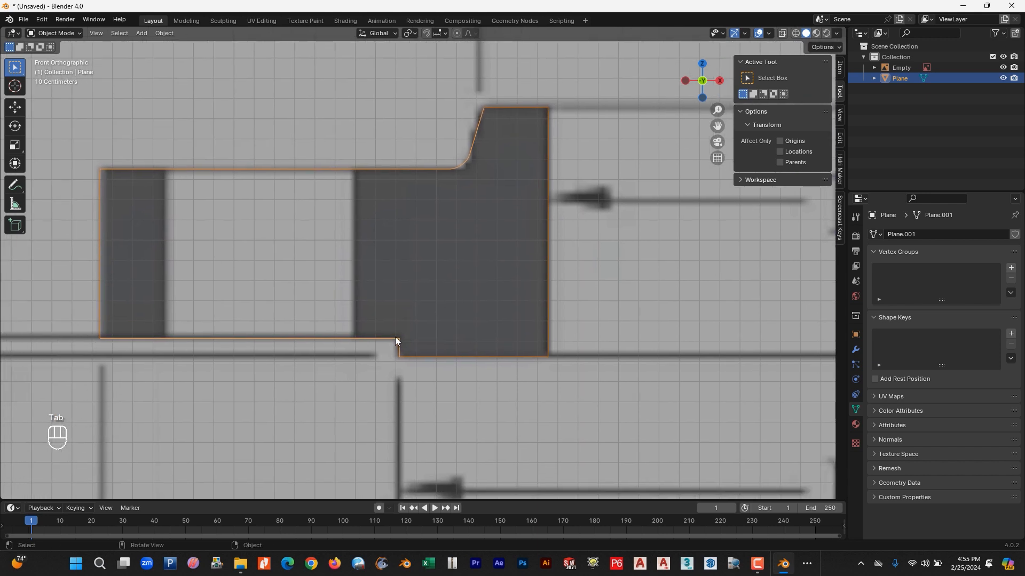
{"action": "scroll", "coordinate": [395, 337], "scroll_direction": "up", "scroll_amount": 3}
{"action": "middle_click_drag", "start_coordinate": [451, 369], "coordinate": [494, 313], "text": "shift"}
{"action": "key", "text": "Tab"}
{"action": "left_click", "coordinate": [412, 323]}
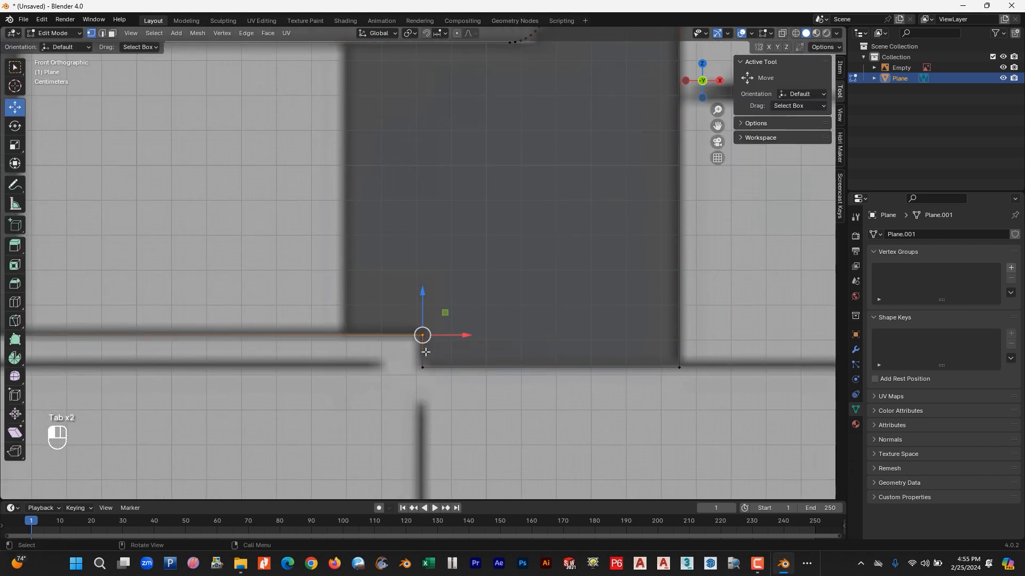
{"action": "left_click", "coordinate": [407, 382], "text": "shift"}
{"action": "middle_click_drag", "start_coordinate": [406, 384], "coordinate": [617, 397], "text": "shift"}
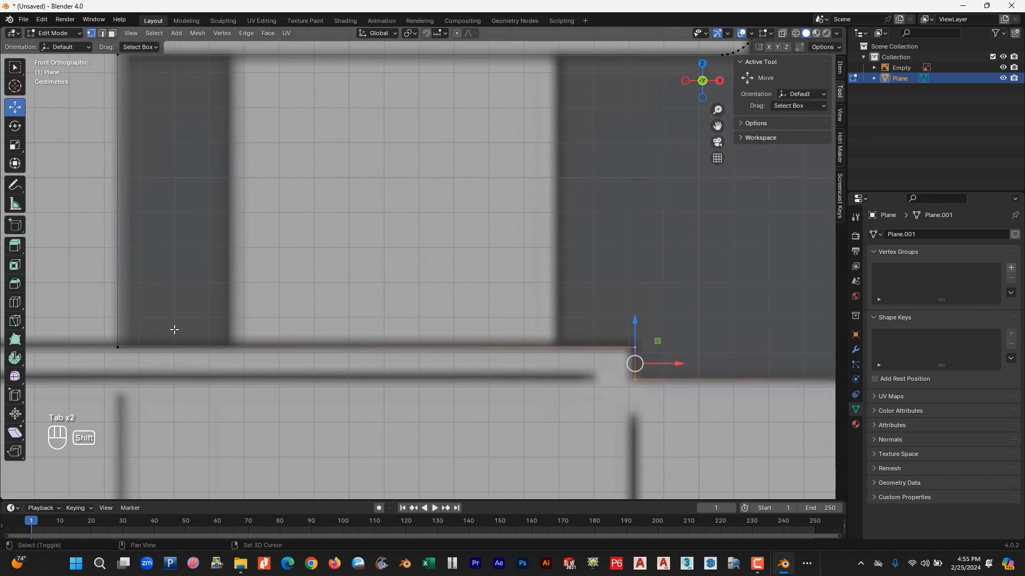
{"action": "left_click", "coordinate": [111, 343], "text": "shift"}
{"action": "middle_click_drag", "start_coordinate": [170, 263], "coordinate": [248, 409], "text": "shift"}
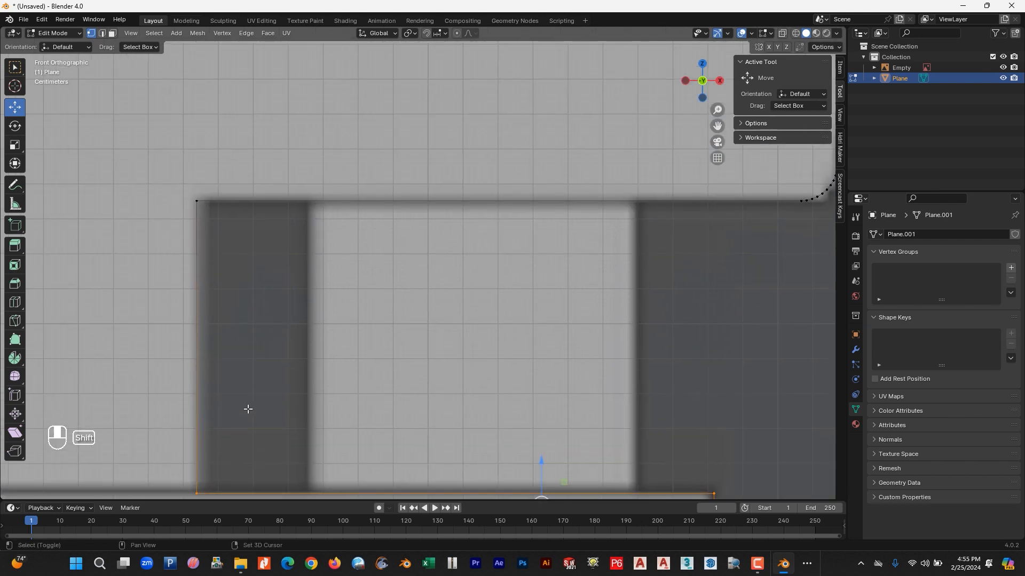
{"action": "left_click", "coordinate": [197, 202], "text": "shift"}
{"action": "middle_click_drag", "start_coordinate": [492, 396], "coordinate": [135, 209], "text": "shift"}
{"action": "left_click_drag", "start_coordinate": [620, 334], "coordinate": [607, 350], "text": "shift"}
{"action": "middle_click_drag", "start_coordinate": [586, 259], "coordinate": [534, 457], "text": "shift"}
{"action": "left_click_drag", "start_coordinate": [576, 93], "coordinate": [537, 130], "text": "shift"}
{"action": "left_click", "coordinate": [452, 105], "text": "shift"}
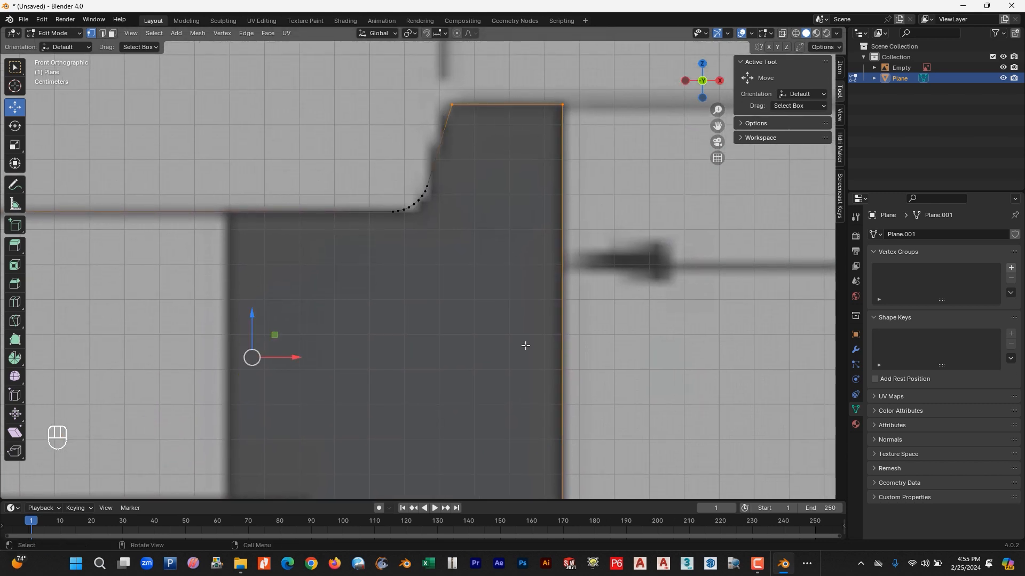
{"action": "key", "text": "ctrl+b"}
{"action": "left_click", "coordinate": [443, 373]}
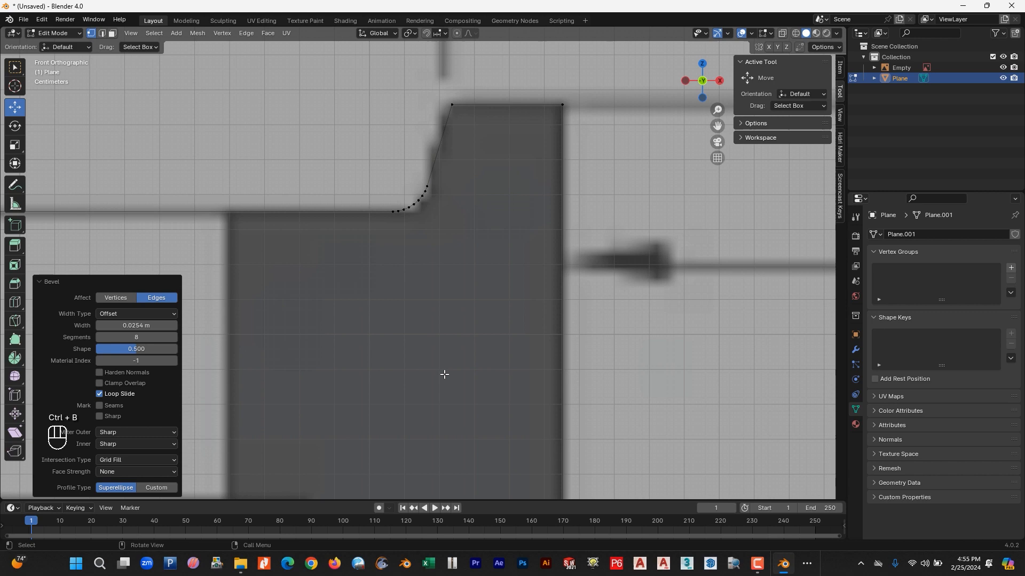
{"action": "left_click", "coordinate": [116, 298]}
{"action": "scroll", "coordinate": [432, 322], "scroll_direction": "down", "scroll_amount": 3}
{"action": "scroll", "coordinate": [471, 402], "scroll_direction": "up", "scroll_amount": 3}
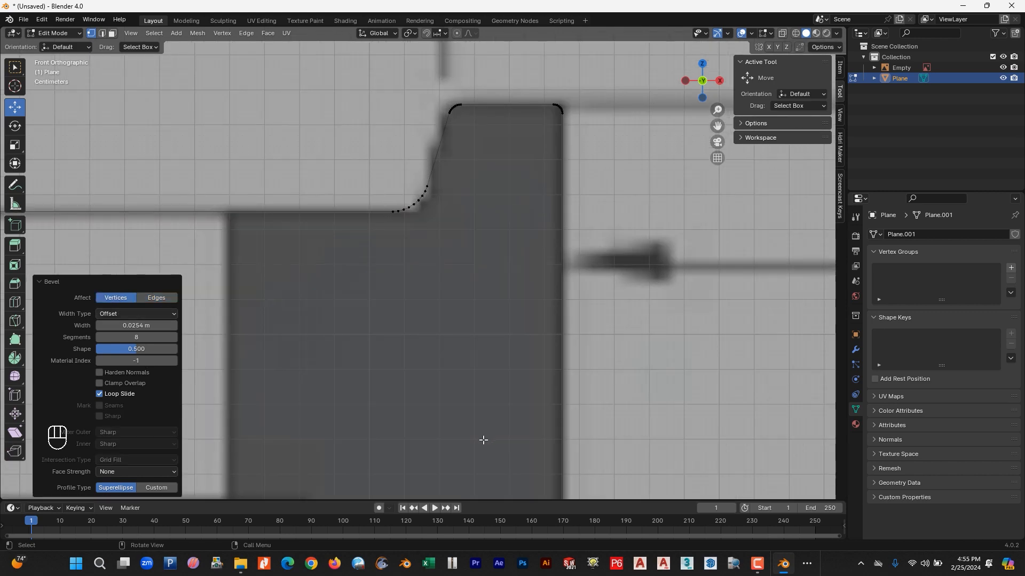
{"action": "mouse_move", "coordinate": [427, 453]}
{"action": "middle_mouse_down", "text": "shift"}
{"action": "mouse_move", "coordinate": [498, 277]}
{"action": "mouse_move", "coordinate": [613, 293]}
{"action": "mouse_move", "coordinate": [587, 323]}
{"action": "mouse_move", "coordinate": [737, 322]}
{"action": "mouse_move", "coordinate": [830, 339]}
{"action": "mouse_move", "coordinate": [348, 378]}
{"action": "mouse_move", "coordinate": [299, 368]}
{"action": "mouse_move", "coordinate": [418, 320]}
{"action": "mouse_move", "coordinate": [367, 338]}
{"action": "middle_mouse_up", "text": "shift"}
{"action": "key", "text": "Tab"}
- Add a 2 m cube at the world origin and display the scene in wireframe
{"action": "scroll", "coordinate": [386, 331], "scroll_direction": "down", "scroll_amount": 7}
{"action": "scroll", "coordinate": [486, 285], "scroll_direction": "down", "scroll_amount": 5}
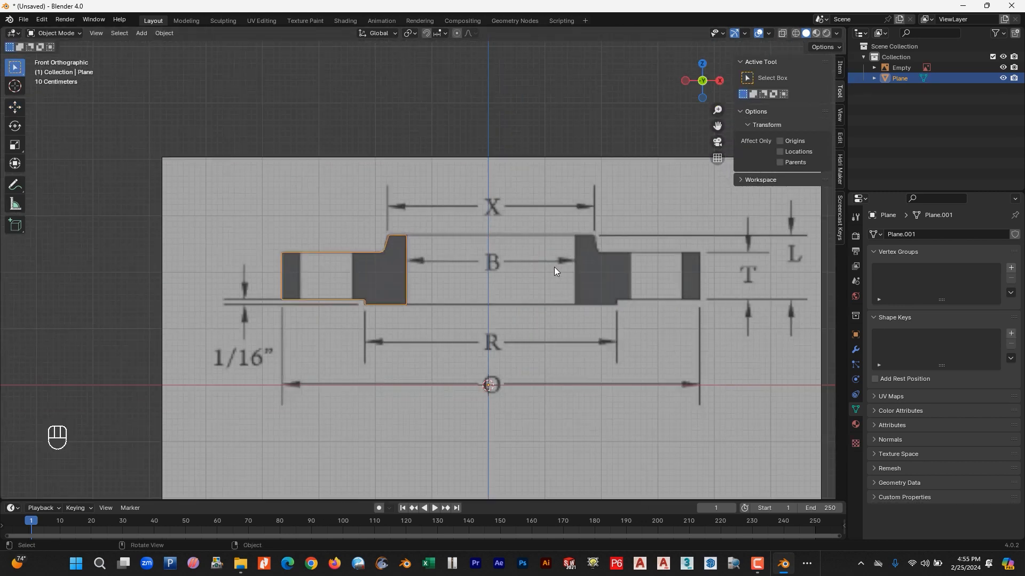
{"action": "scroll", "coordinate": [514, 264], "scroll_direction": "up", "scroll_amount": 2}
{"action": "key", "text": "shift+a"}
{"action": "mouse_move", "coordinate": [513, 265]}
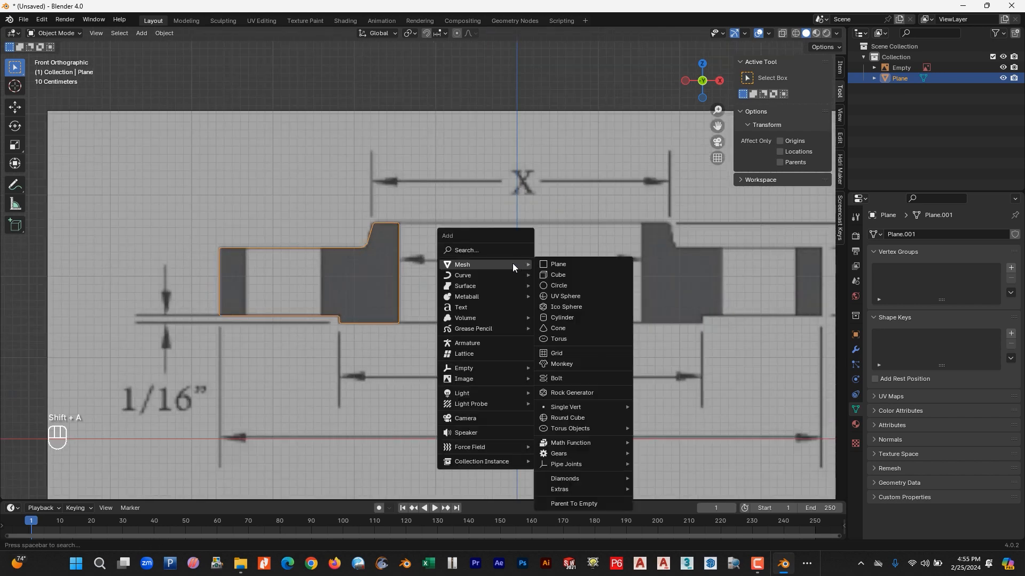
{"action": "left_click", "coordinate": [562, 277]}
{"action": "scroll", "coordinate": [585, 299], "scroll_direction": "down", "scroll_amount": 3}
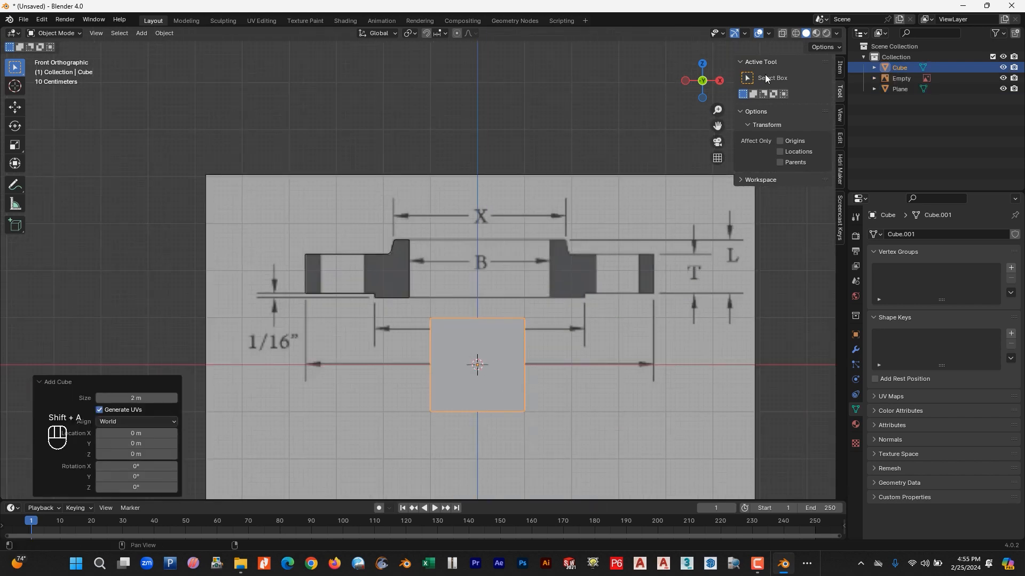
{"action": "left_click", "coordinate": [795, 34]}
{"action": "scroll", "coordinate": [524, 364], "scroll_direction": "up", "scroll_amount": 2}
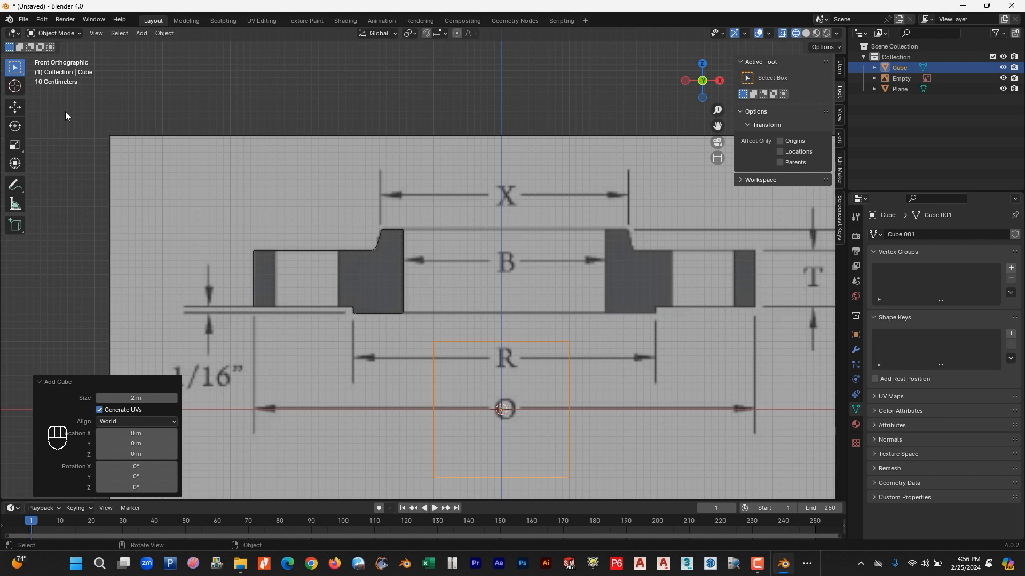
- Fit the cube to the drawing's outer diameter: raise it about 2.087 m, scale X by about 3.708 and shift it about 0.039 m along X
{"action": "left_click", "coordinate": [21, 105]}
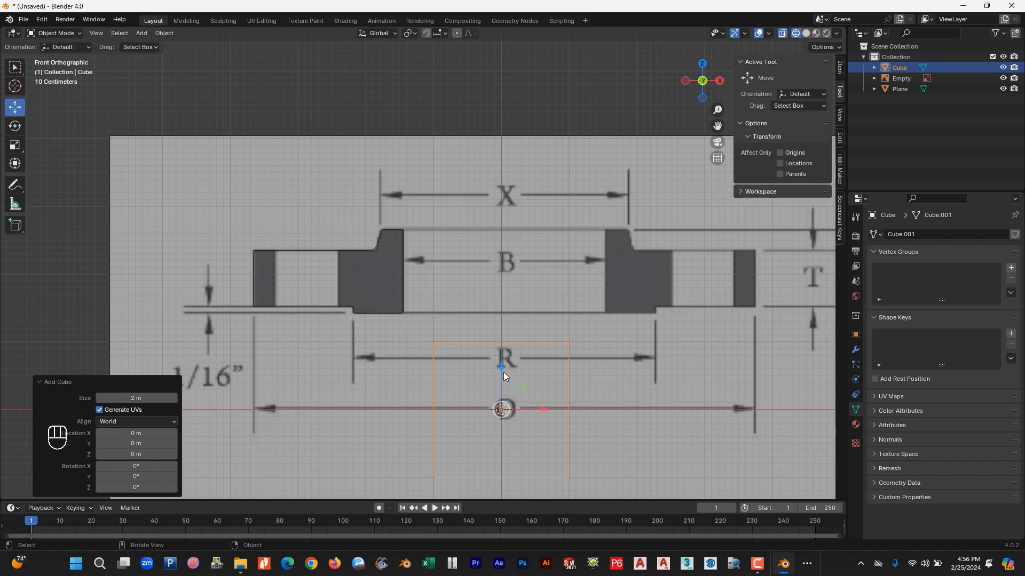
{"action": "left_click_drag", "start_coordinate": [504, 376], "coordinate": [506, 235]}
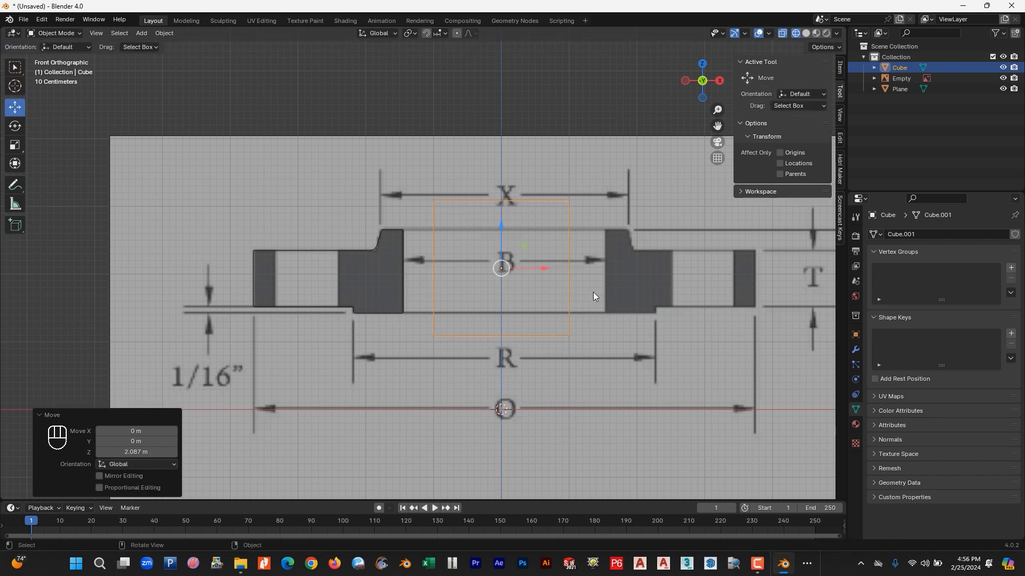
{"action": "key", "text": "s"}
{"action": "key", "text": "x"}
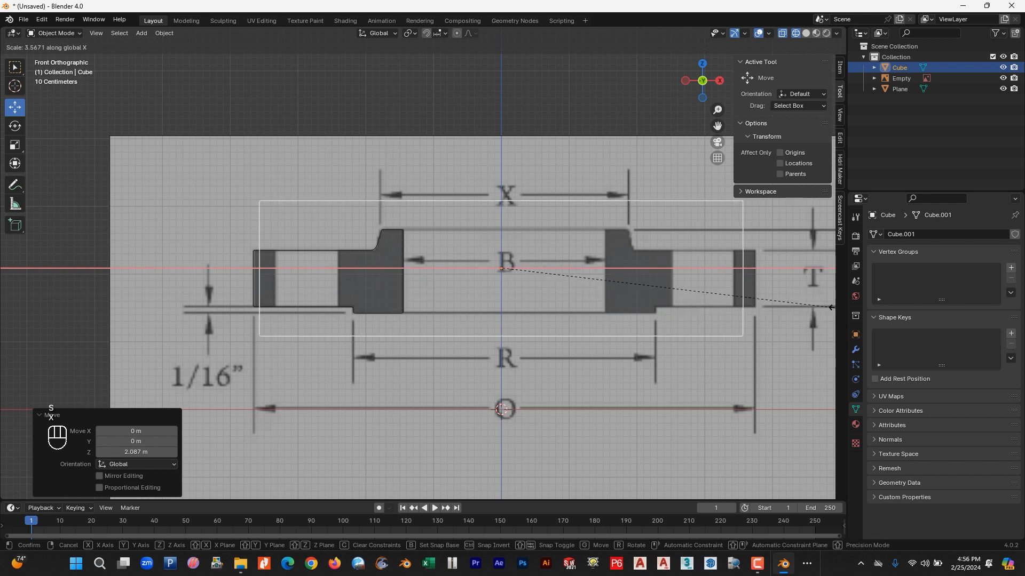
{"action": "left_click", "coordinate": [1, 278]}
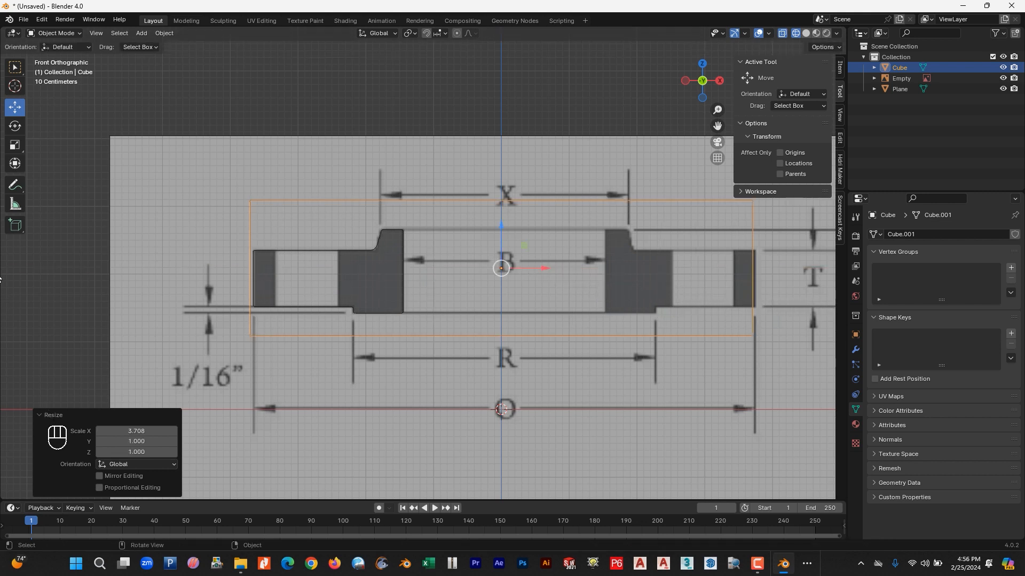
{"action": "left_click_drag", "start_coordinate": [548, 268], "coordinate": [551, 268]}
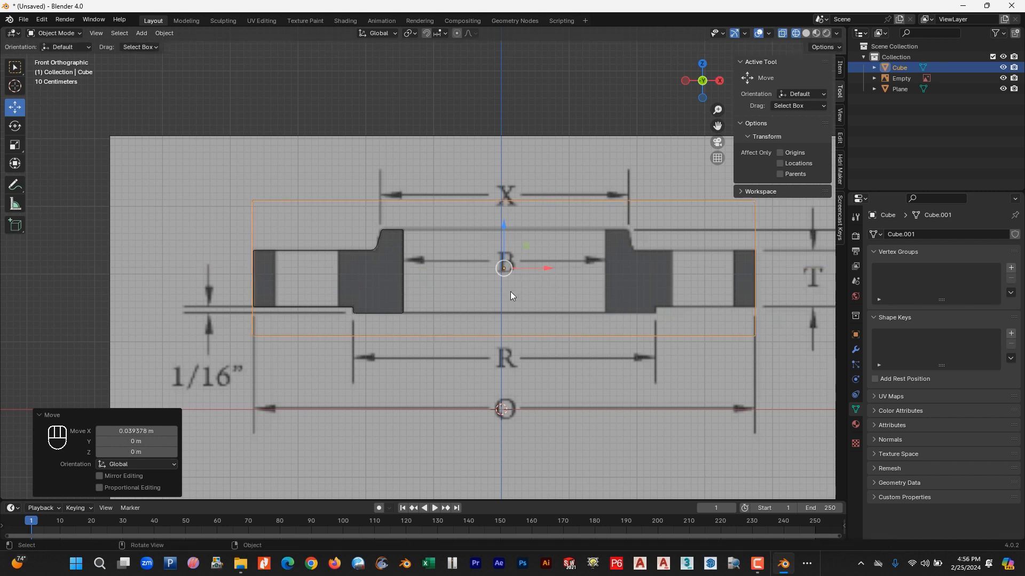
- Snap the 3D cursor to the cube's centre and delete the cube
{"action": "key", "text": "shift+s"}
{"action": "left_click", "coordinate": [508, 352]}
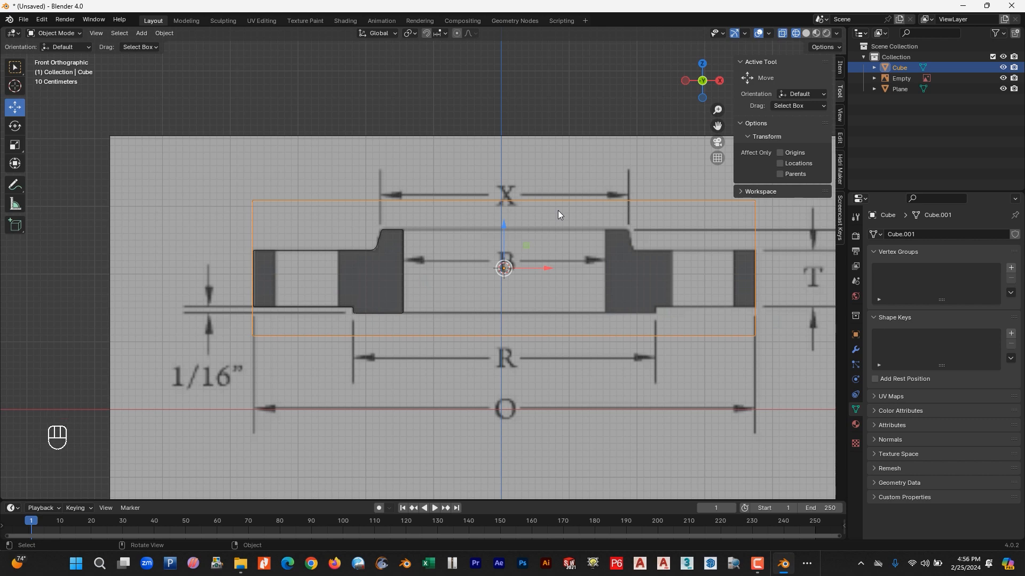
{"action": "key", "text": "Delete"}
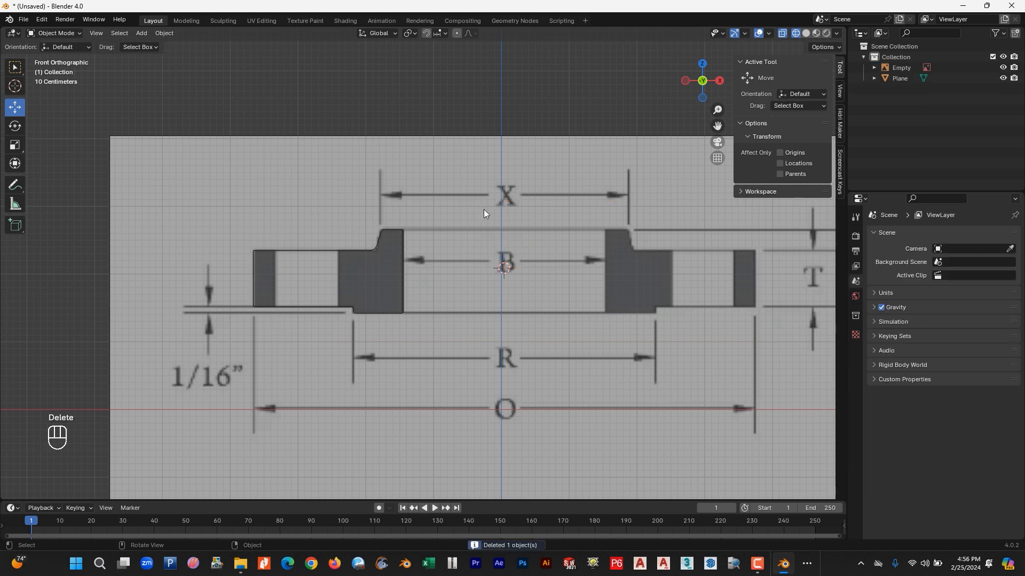
- Return the display to solid shading and hide the reference drawing
{"action": "left_click", "coordinate": [308, 250]}
{"action": "middle_click_drag", "start_coordinate": [367, 272], "coordinate": [796, 121]}
{"action": "left_click", "coordinate": [807, 34]}
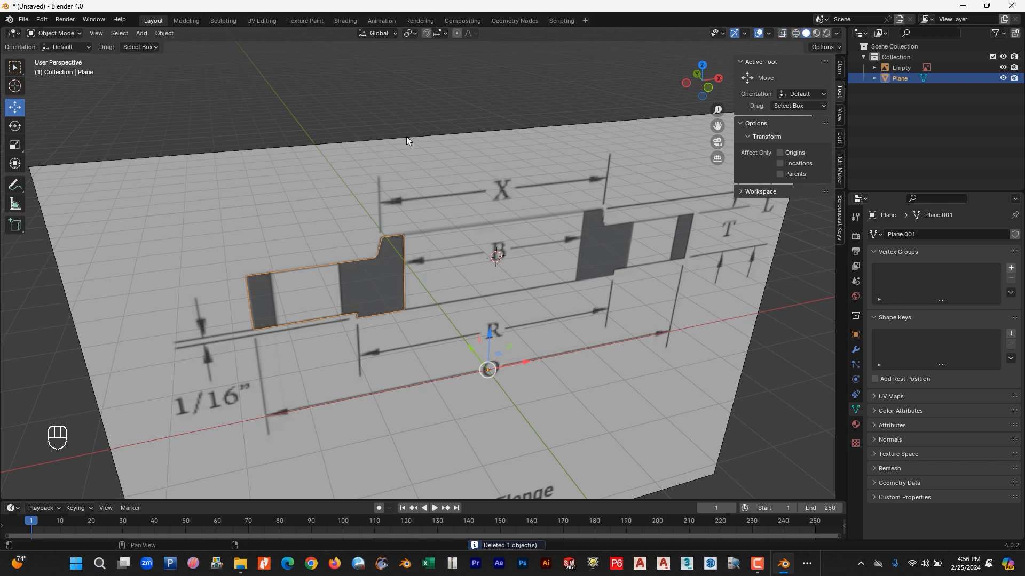
{"action": "left_click", "coordinate": [512, 166]}
{"action": "left_click", "coordinate": [1004, 68]}
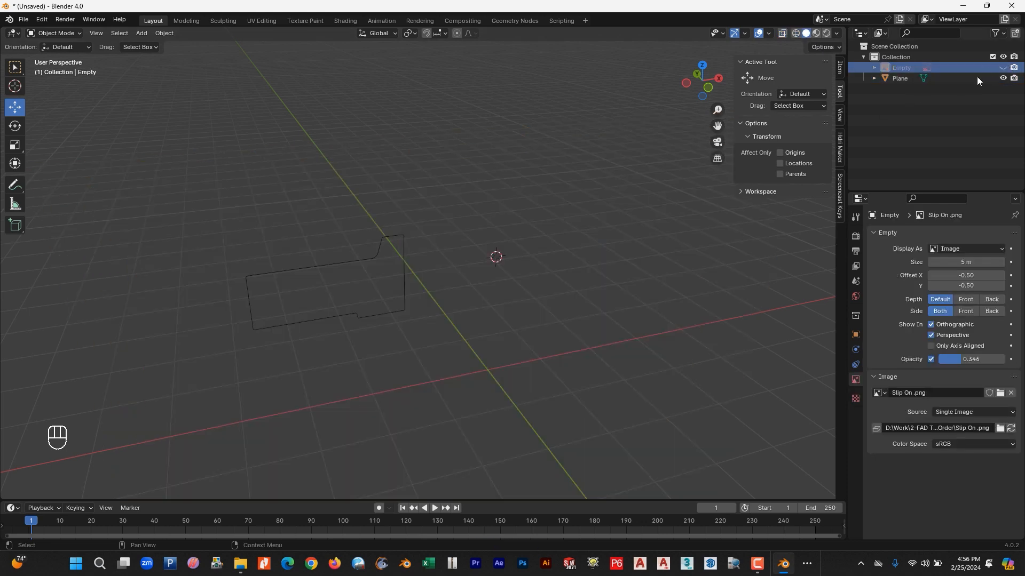
- Fill the entire closed flange profile with a face
{"action": "middle_click_drag", "start_coordinate": [506, 223], "coordinate": [409, 238]}
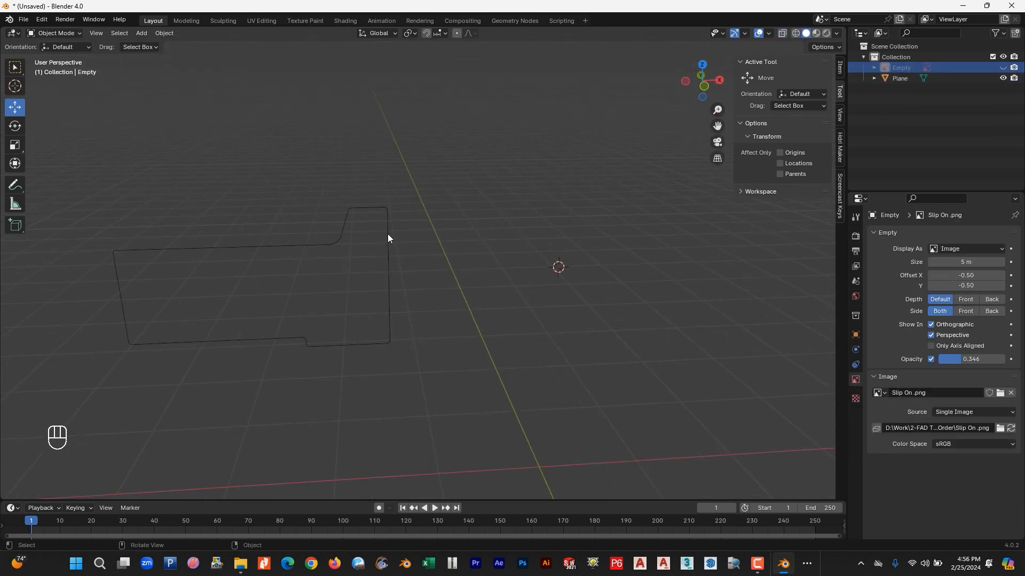
{"action": "left_click", "coordinate": [388, 238]}
{"action": "scroll", "coordinate": [450, 261], "scroll_direction": "down", "scroll_amount": 3}
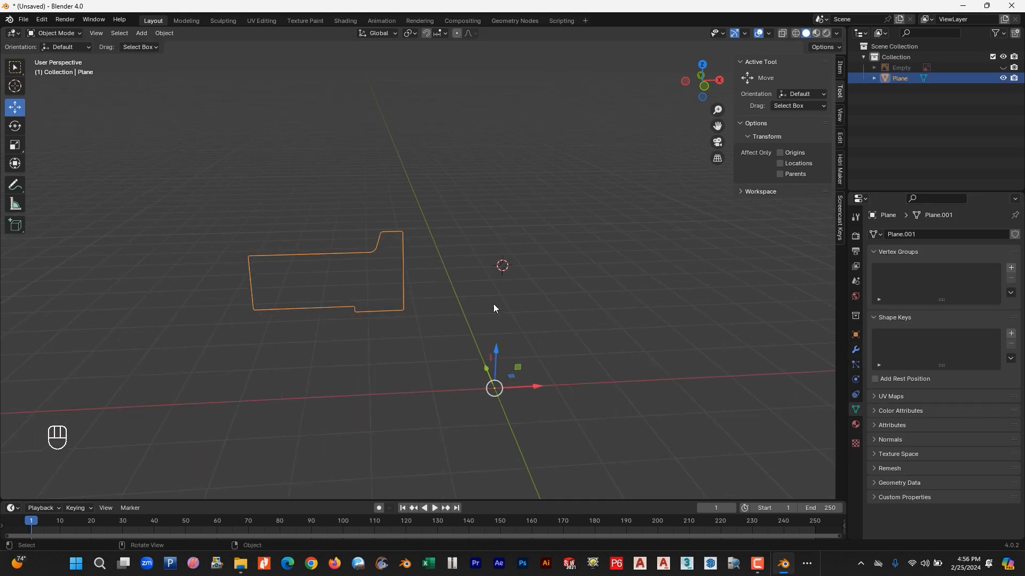
{"action": "key", "text": "Tab"}
{"action": "key", "text": "a"}
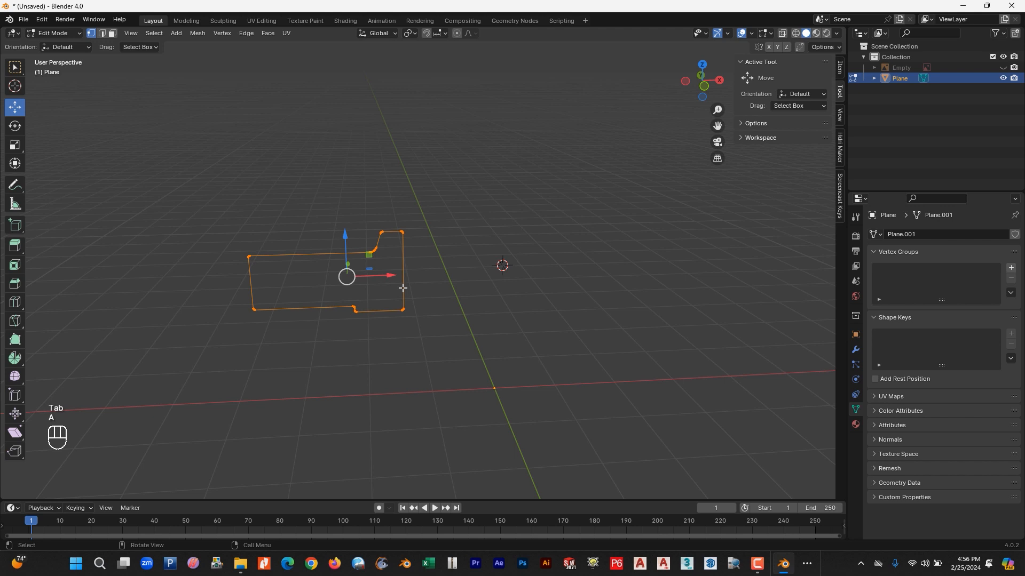
{"action": "key", "text": "f"}
{"action": "key", "text": "Tab"}
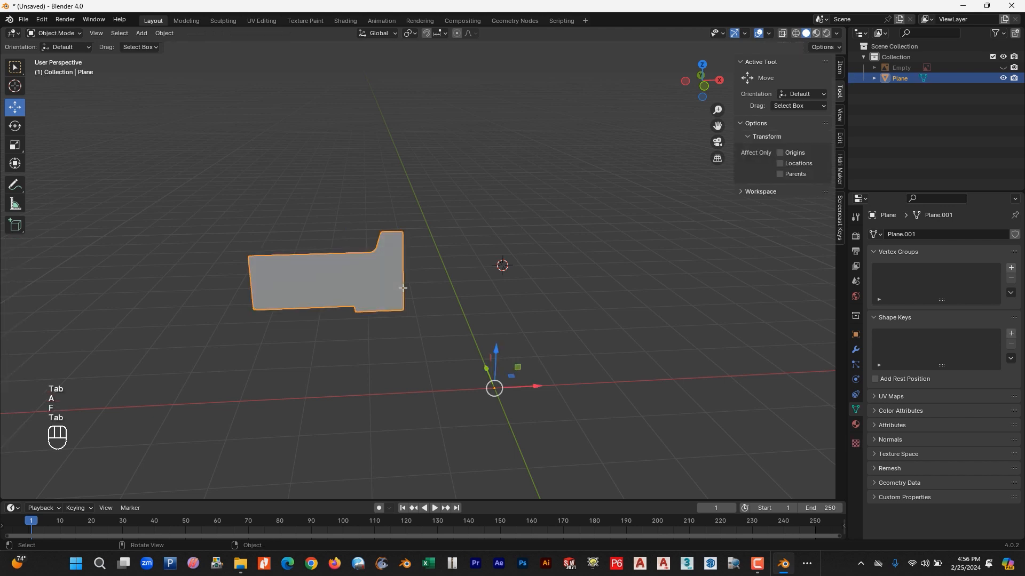
- Add a Screw modifier to the filled flange profile
{"action": "left_click", "coordinate": [856, 350]}
{"action": "left_click", "coordinate": [955, 236]}
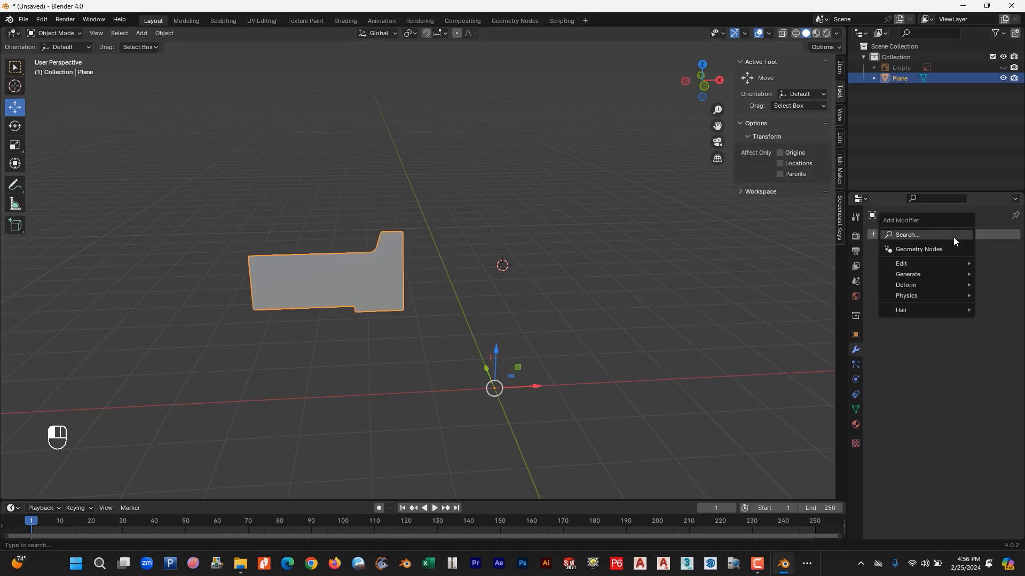
{"action": "mouse_move", "coordinate": [930, 273]}
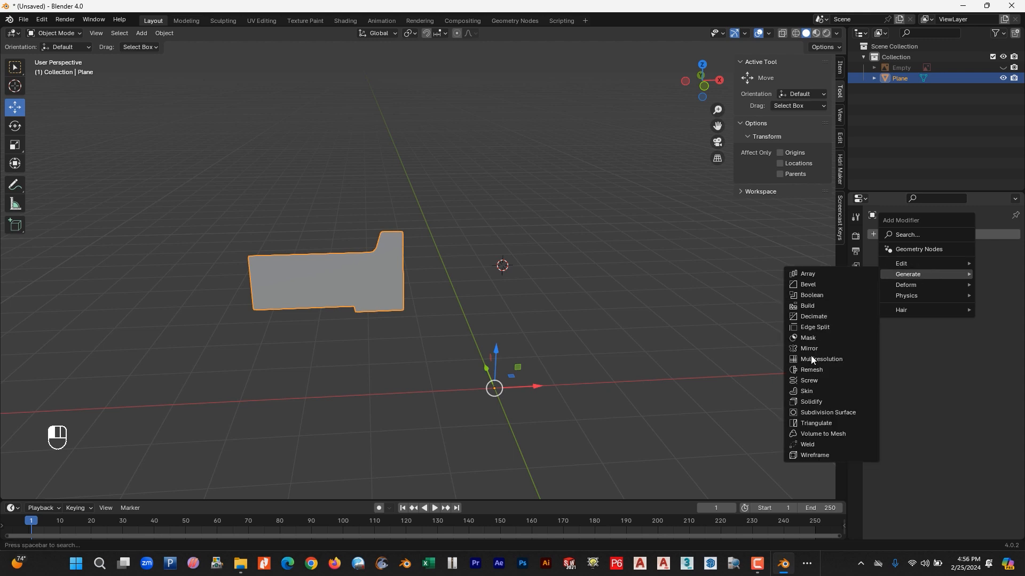
{"action": "left_click", "coordinate": [815, 381]}
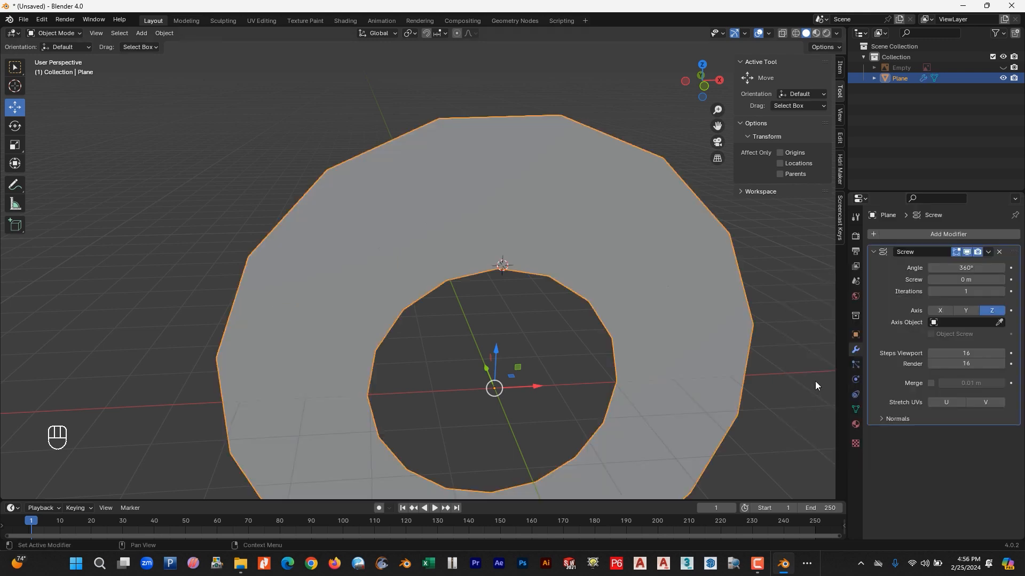
- Set the Screw modifier's axis to Y and both its viewport and render steps to 64
{"action": "left_click", "coordinate": [966, 310]}
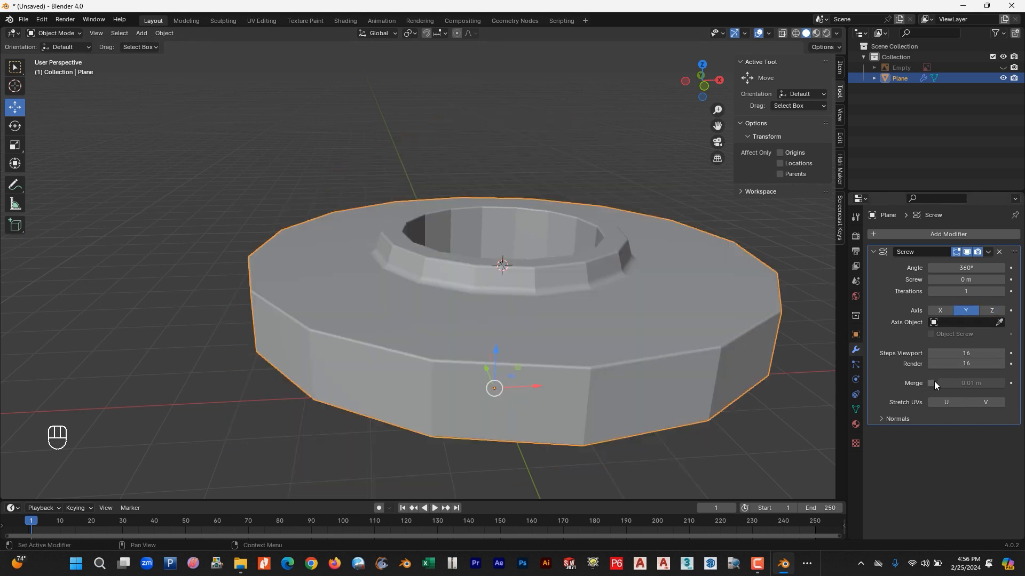
{"action": "left_click", "coordinate": [976, 353]}
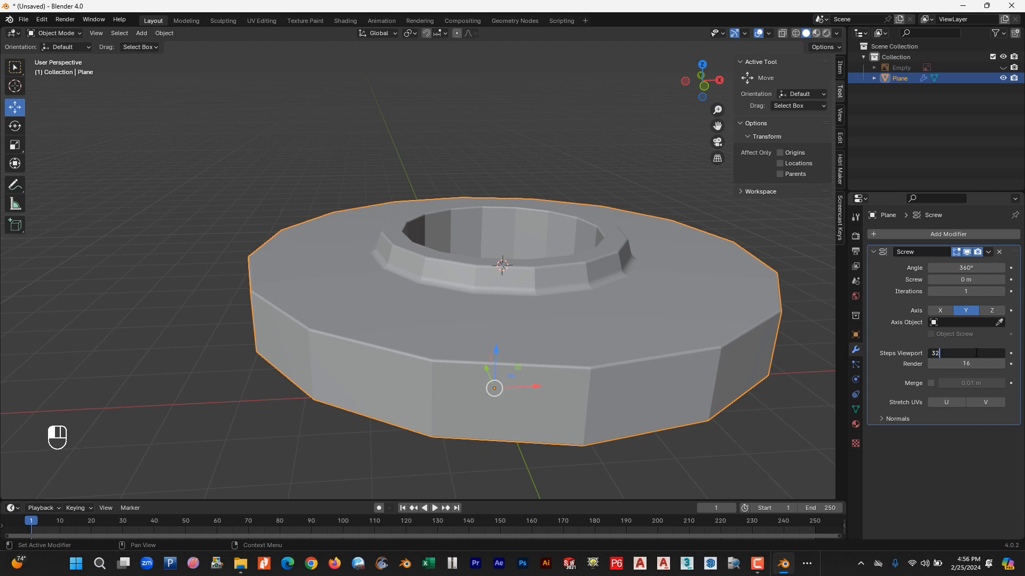
{"action": "key", "text": "Return"}
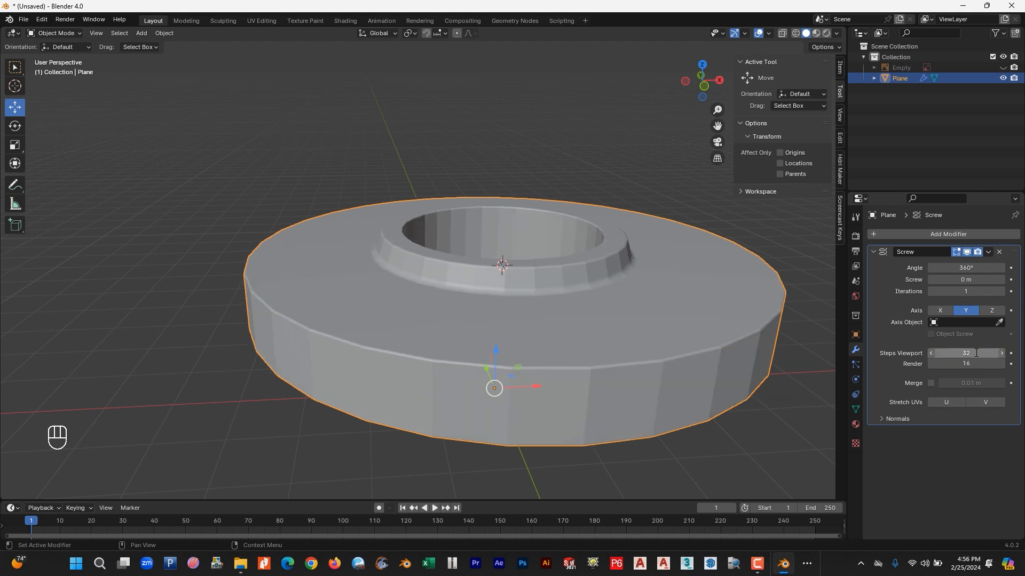
{"action": "left_click", "coordinate": [976, 353]}
{"action": "type", "text": "64"}
{"action": "key", "text": "Return"}
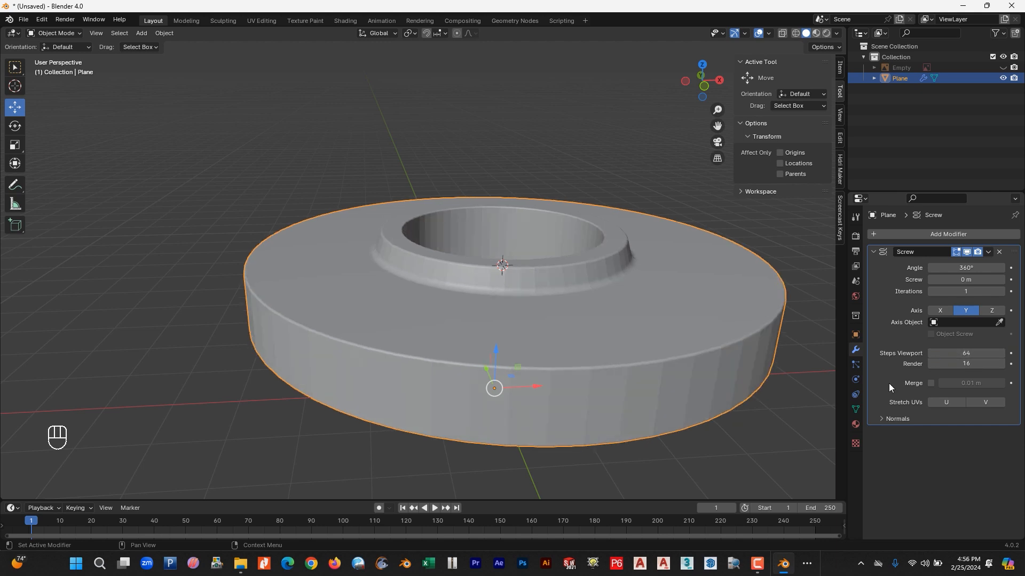
{"action": "left_click", "coordinate": [957, 366]}
{"action": "type", "text": "6"}
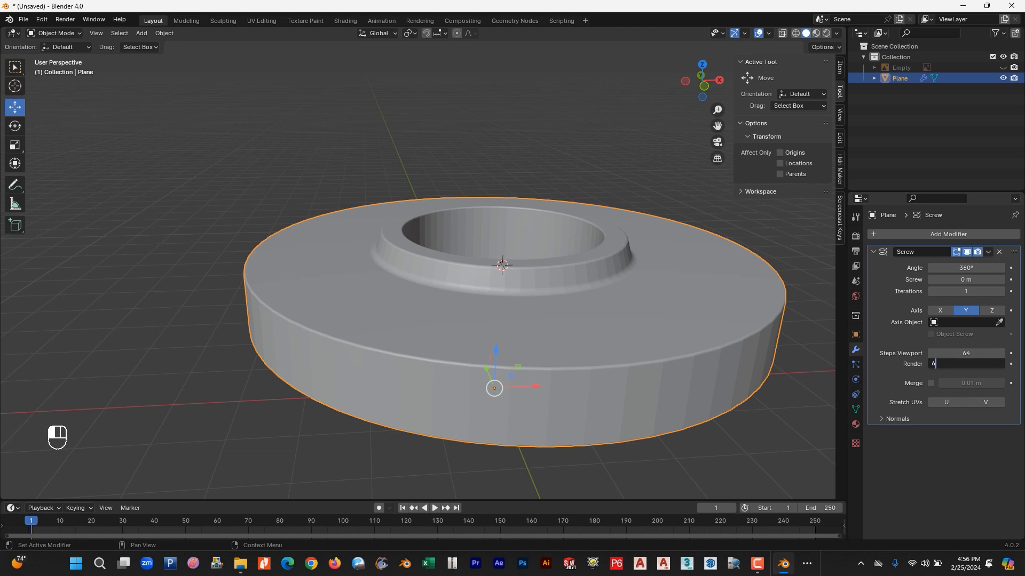
{"action": "type", "text": "4"}
{"action": "key", "text": "Return"}
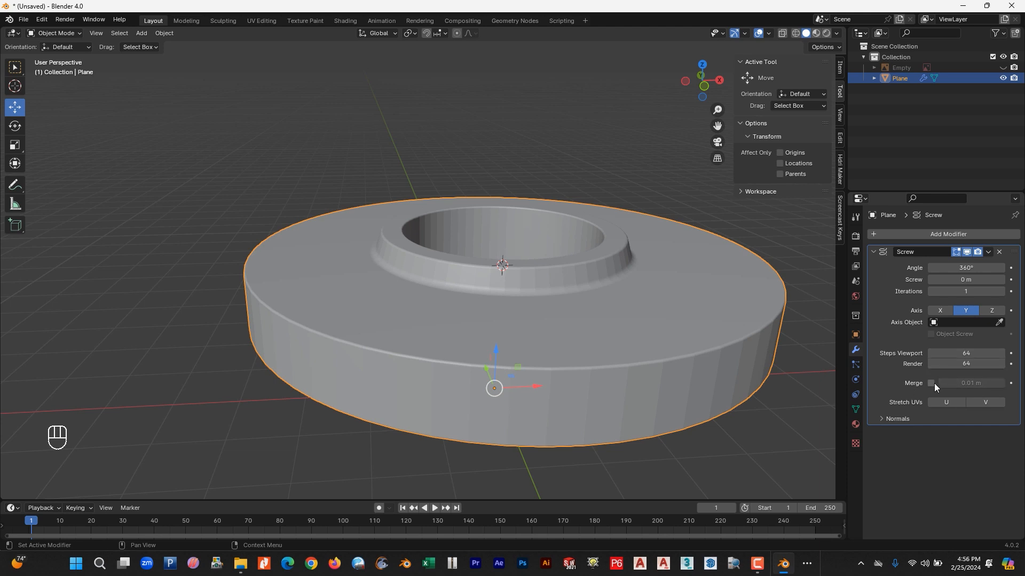
- Show the reference drawing and compare the revolved flange with it in wireframe front view, then restore solid shading
{"action": "middle_click_drag", "start_coordinate": [667, 313], "coordinate": [622, 345]}
{"action": "key", "text": "KP_3"}
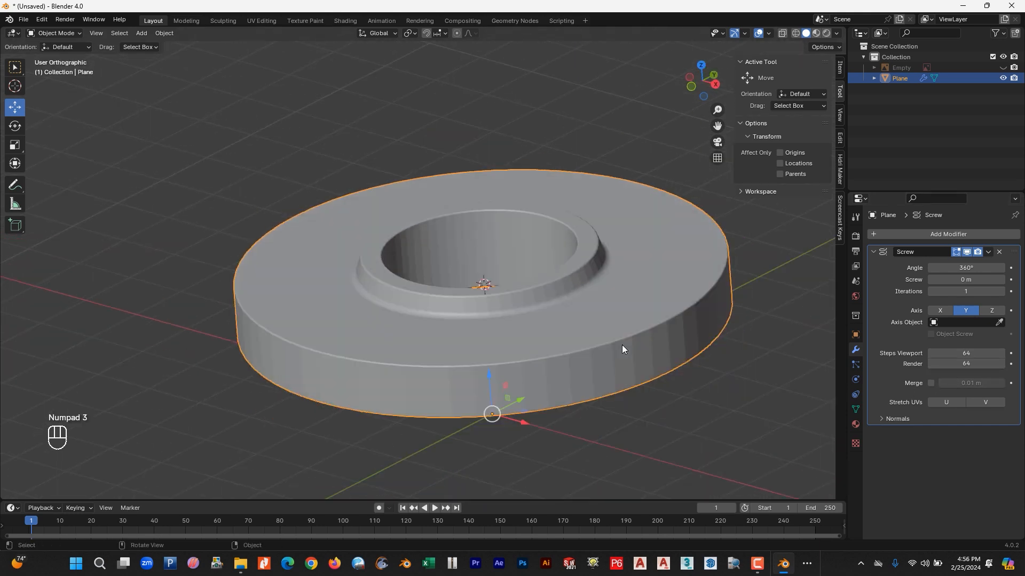
{"action": "key", "text": "KP_1"}
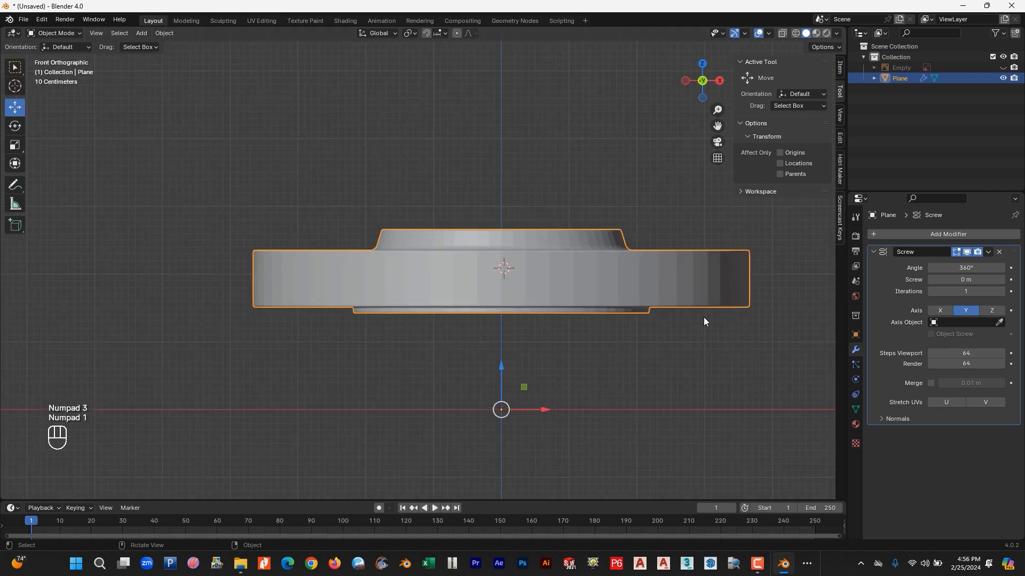
{"action": "left_click", "coordinate": [1003, 67]}
{"action": "scroll", "coordinate": [601, 216], "scroll_direction": "up", "scroll_amount": 1}
{"action": "left_click", "coordinate": [795, 33]}
{"action": "scroll", "coordinate": [544, 232], "scroll_direction": "up", "scroll_amount": 2}
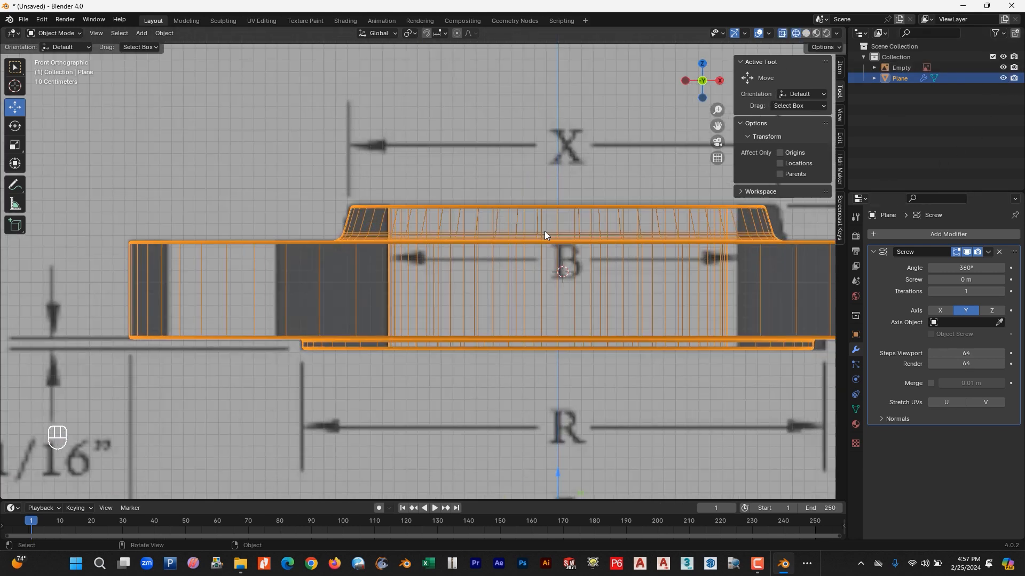
{"action": "scroll", "coordinate": [559, 268], "scroll_direction": "down", "scroll_amount": 4}
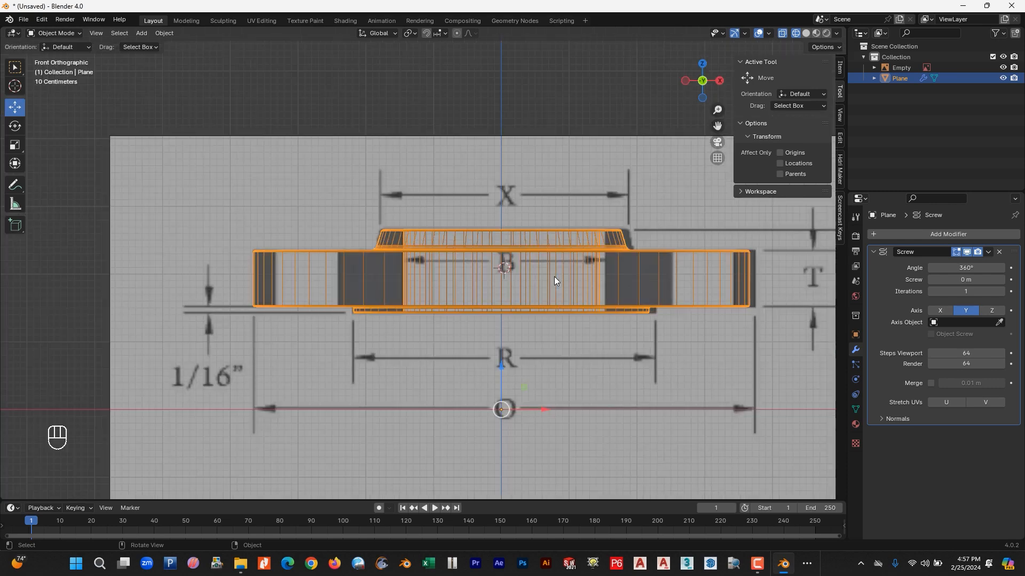
{"action": "middle_click_drag", "start_coordinate": [553, 284], "coordinate": [552, 334]}
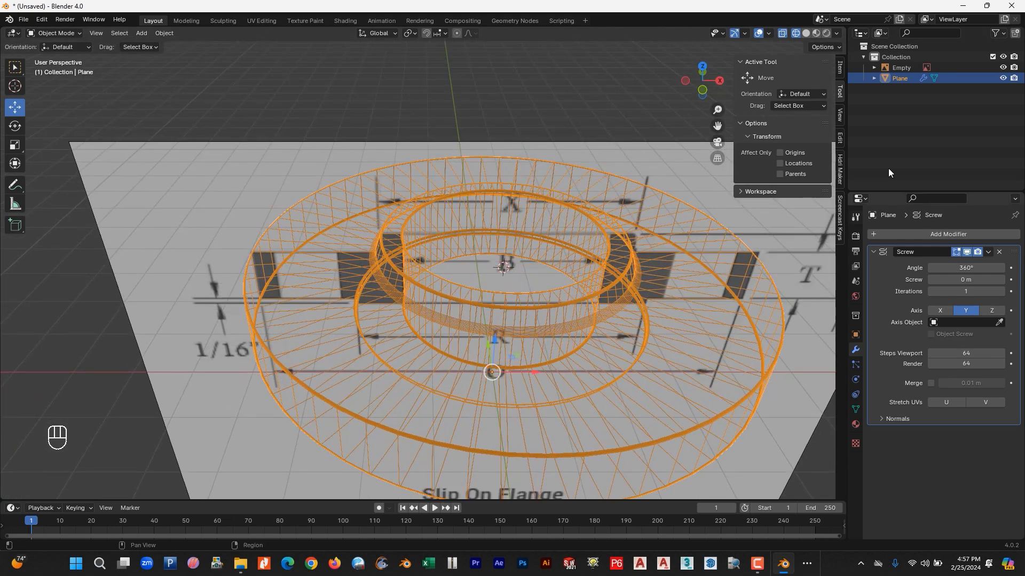
{"action": "left_click", "coordinate": [806, 33]}
- Shade the flange smooth and enable Auto Smooth at 30° for its normals
{"action": "scroll", "coordinate": [557, 296], "scroll_direction": "up", "scroll_amount": 3}
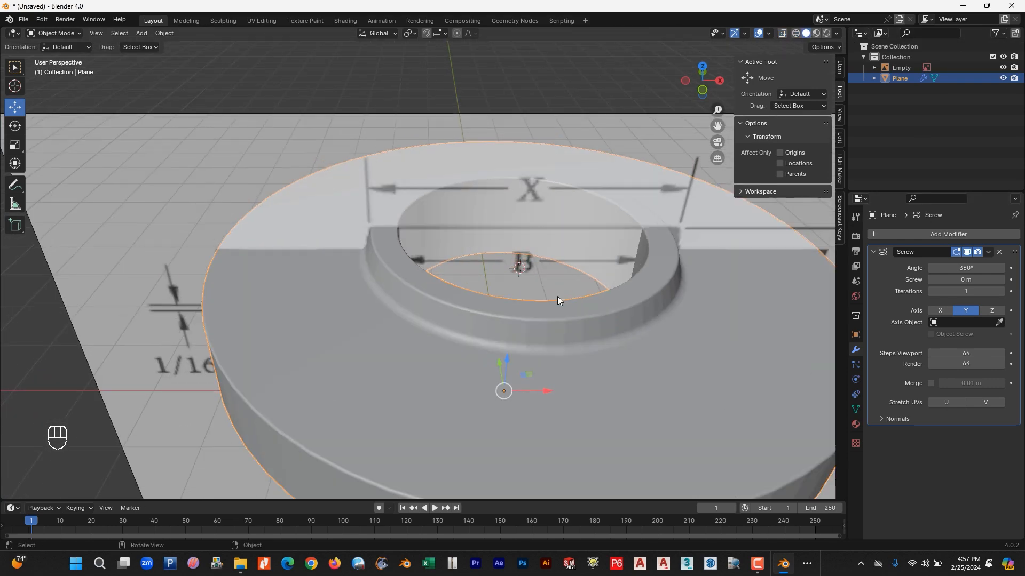
{"action": "right_click", "coordinate": [651, 342]}
{"action": "left_click", "coordinate": [614, 344]}
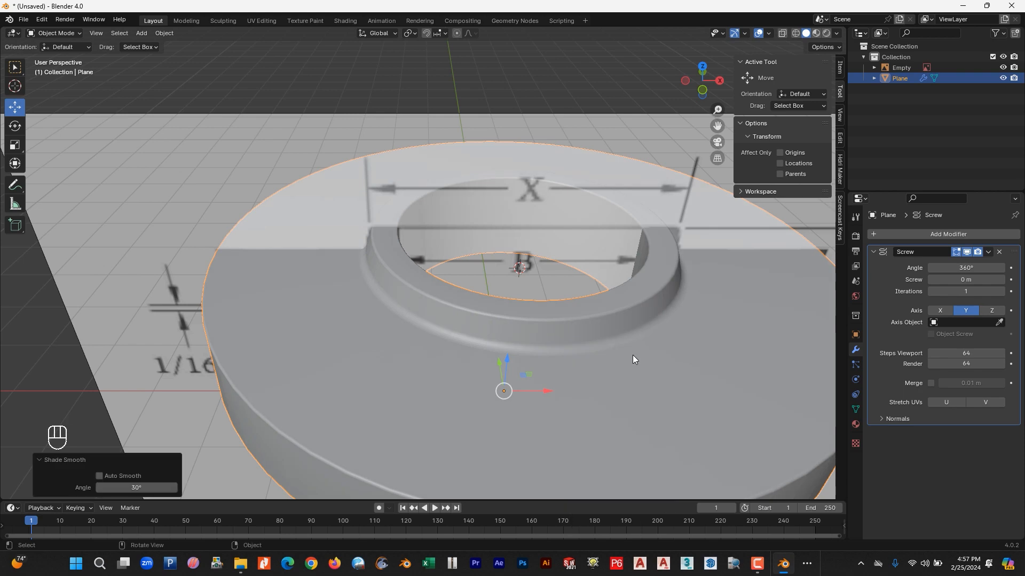
{"action": "left_click", "coordinate": [856, 409]}
{"action": "left_click", "coordinate": [878, 440]}
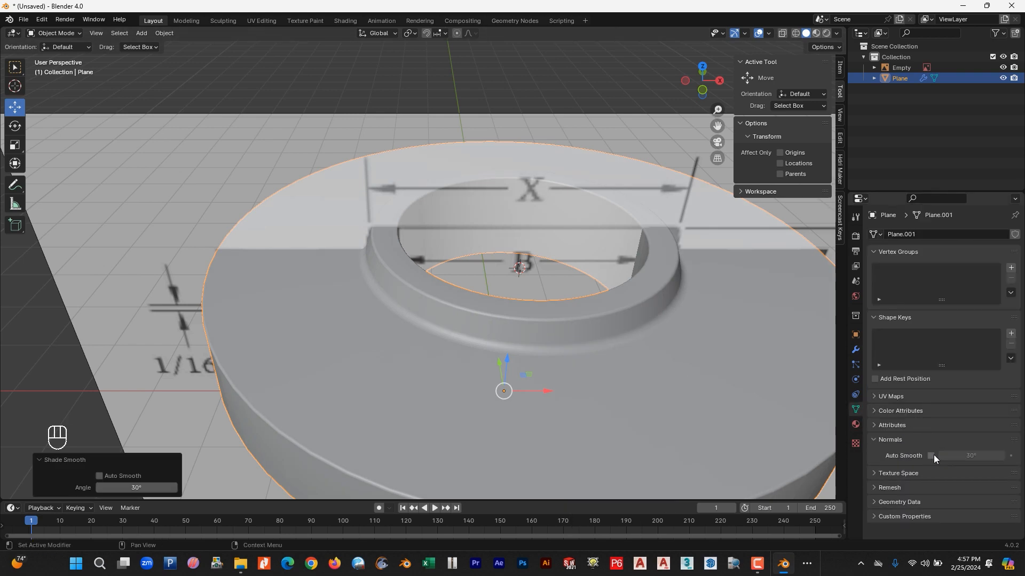
{"action": "left_click", "coordinate": [931, 456]}
- Hide the flange and leave only the reference drawing displayed to expose its bolt holes
{"action": "scroll", "coordinate": [622, 354], "scroll_direction": "down", "scroll_amount": 6}
{"action": "middle_click_drag", "start_coordinate": [621, 354], "coordinate": [662, 348]}
{"action": "left_click", "coordinate": [517, 256]}
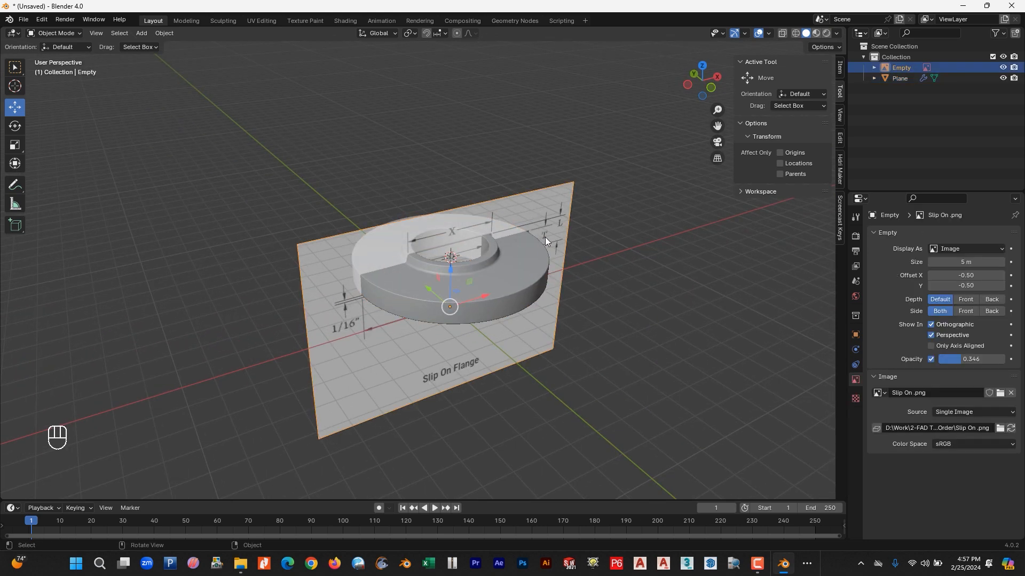
{"action": "scroll", "coordinate": [545, 237], "scroll_direction": "up", "scroll_amount": 6}
{"action": "scroll", "coordinate": [325, 251], "scroll_direction": "down", "scroll_amount": 2}
{"action": "middle_click_drag", "start_coordinate": [326, 252], "coordinate": [331, 233]}
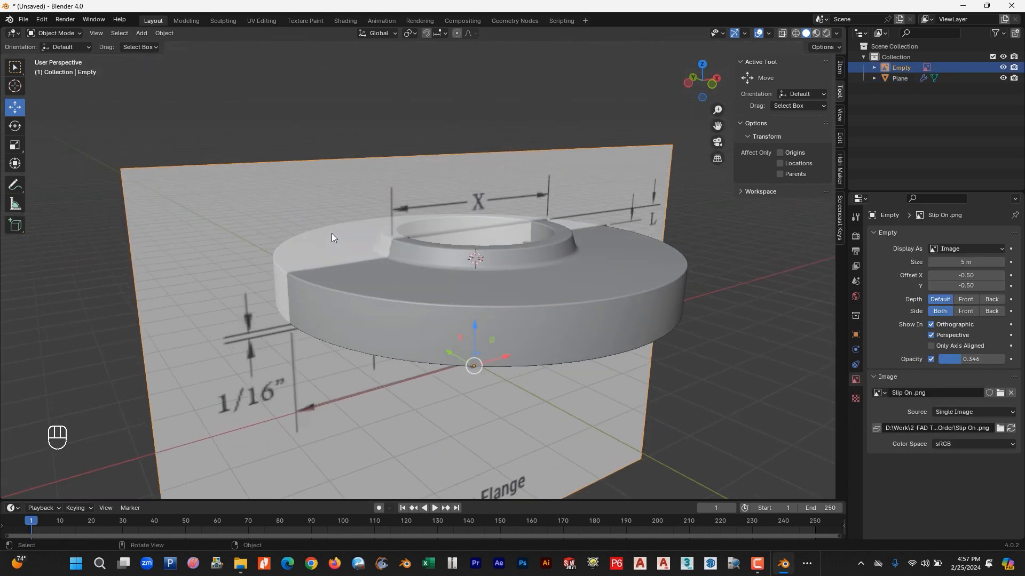
{"action": "left_click", "coordinate": [1003, 67]}
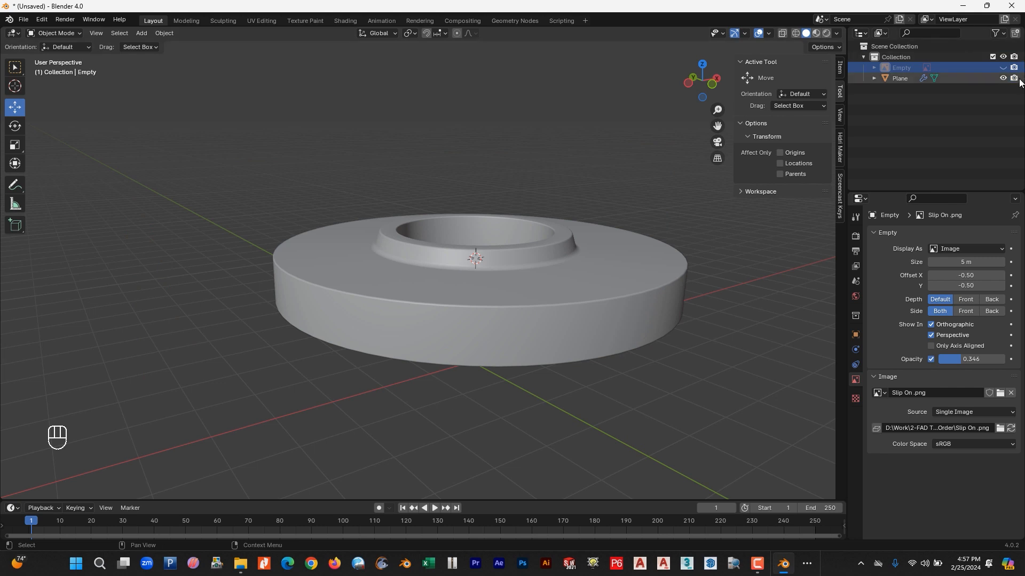
{"action": "left_click", "coordinate": [1003, 77]}
{"action": "left_click", "coordinate": [1003, 67]}
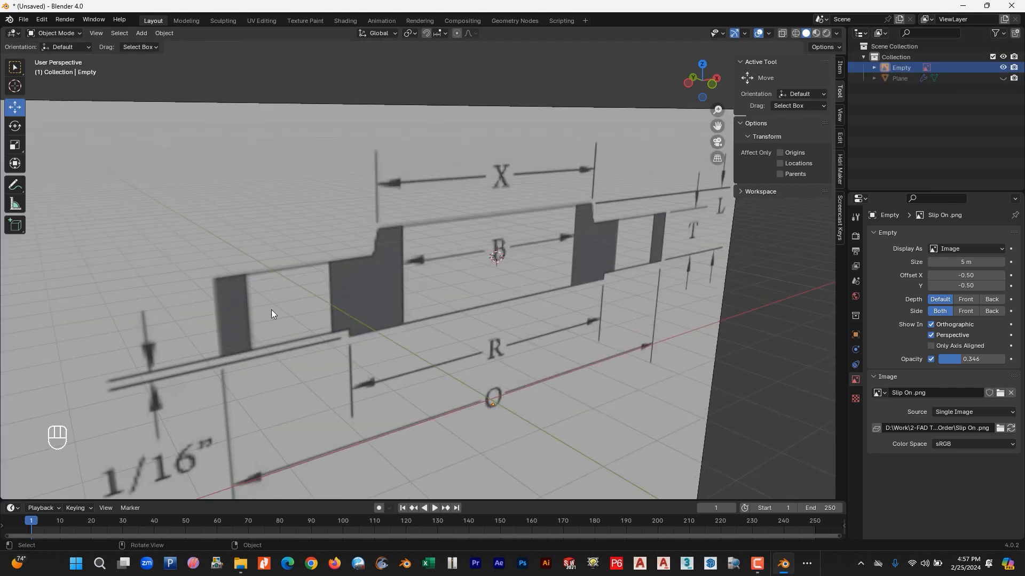
{"action": "mouse_move", "coordinate": [299, 284]}
{"action": "middle_mouse_down"}
{"action": "mouse_move", "coordinate": [284, 300]}
{"action": "mouse_move", "coordinate": [297, 284]}
{"action": "middle_mouse_up"}
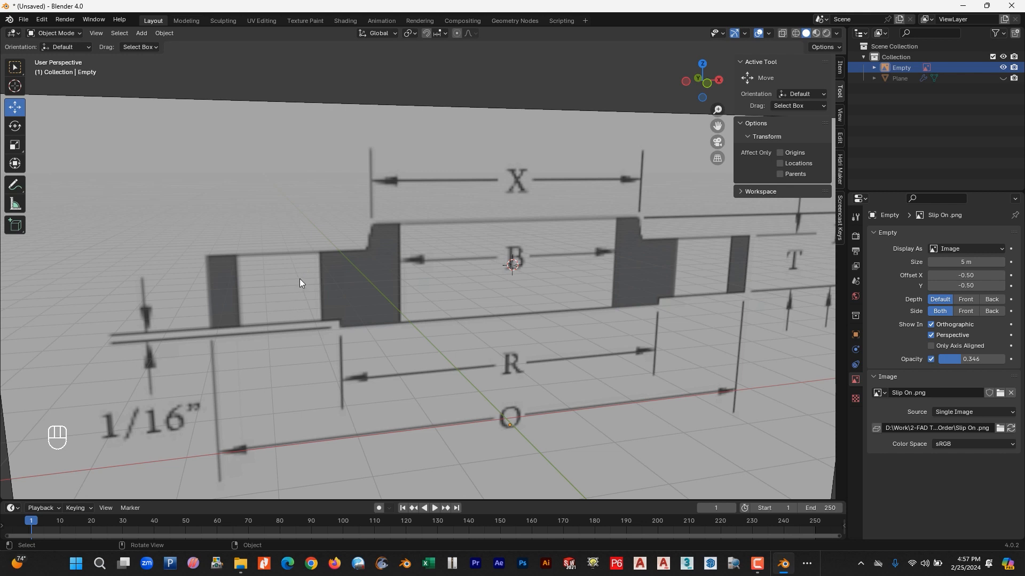
{"action": "scroll", "coordinate": [490, 255], "scroll_direction": "down", "scroll_amount": 2}
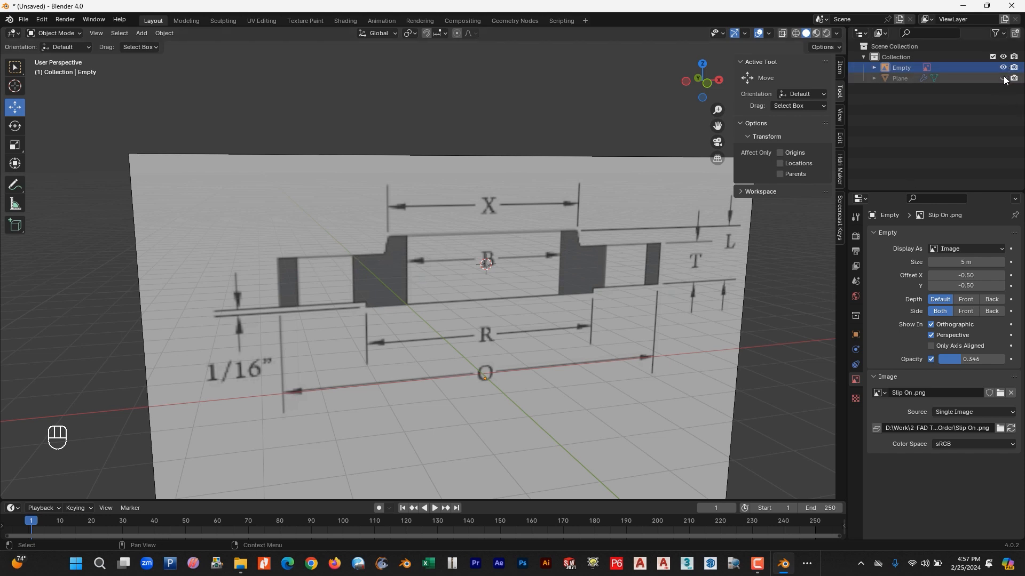
- Add a cylinder at the 3D cursor in front view and shade it smooth with Auto Smooth at 30°
{"action": "key", "text": "KP_3"}
{"action": "key", "text": "KP_1"}
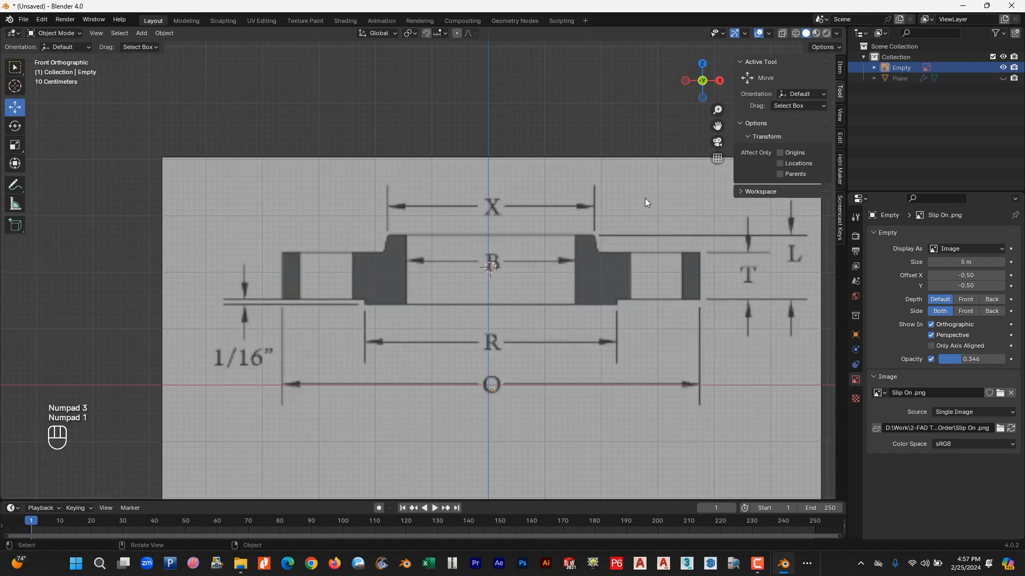
{"action": "key", "text": "shift+a"}
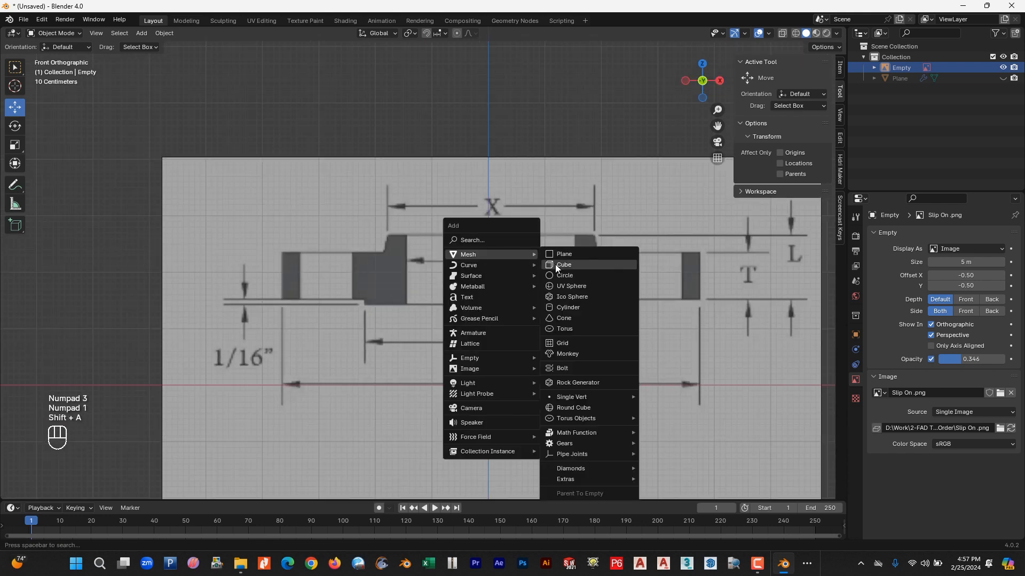
{"action": "left_click", "coordinate": [572, 307]}
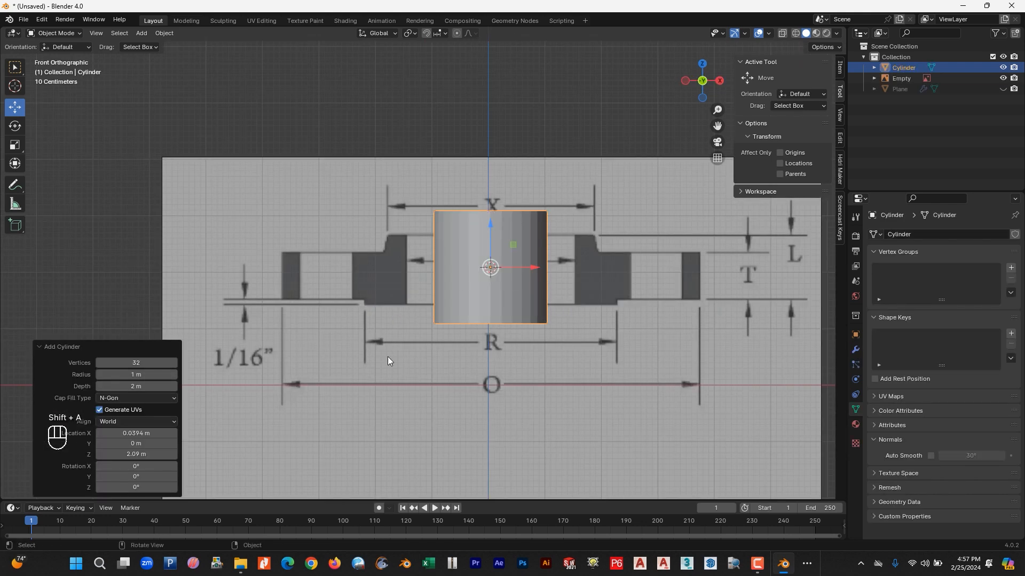
{"action": "right_click", "coordinate": [482, 241]}
{"action": "left_click", "coordinate": [482, 241]}
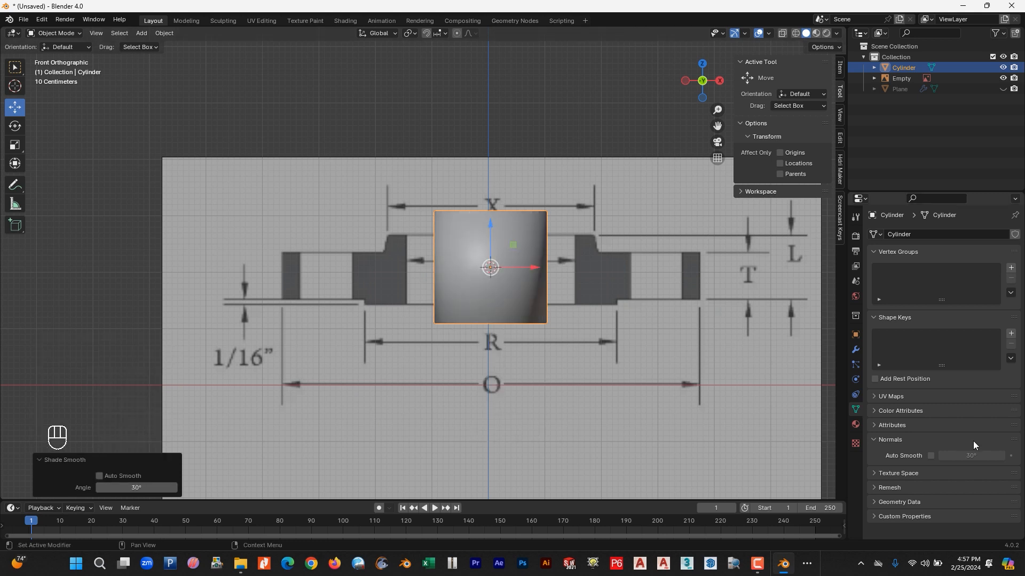
{"action": "left_click", "coordinate": [930, 455]}
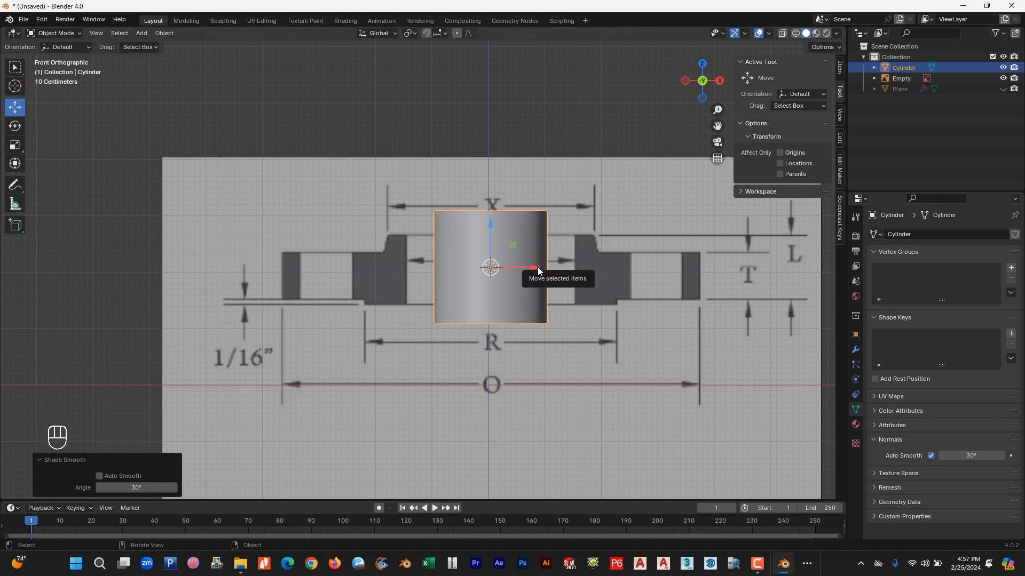
- Move the cylinder about 2.84 m along negative X onto the drawing's left bolt hole and scale it uniformly to 0.525
{"action": "left_click_drag", "start_coordinate": [535, 267], "coordinate": [364, 267]}
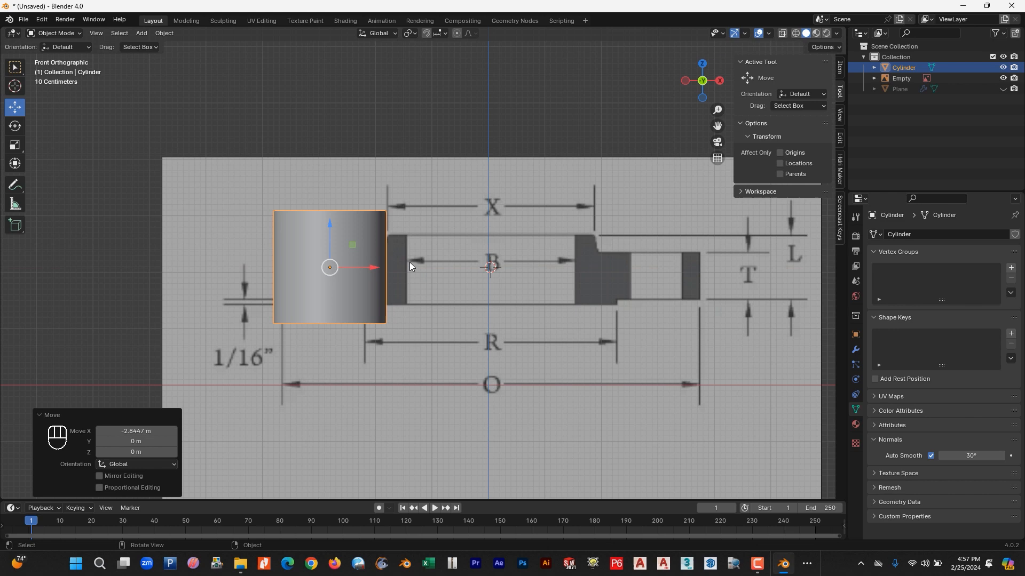
{"action": "left_click", "coordinate": [796, 33]}
{"action": "key", "text": "KP_Decimal"}
{"action": "key", "text": "s"}
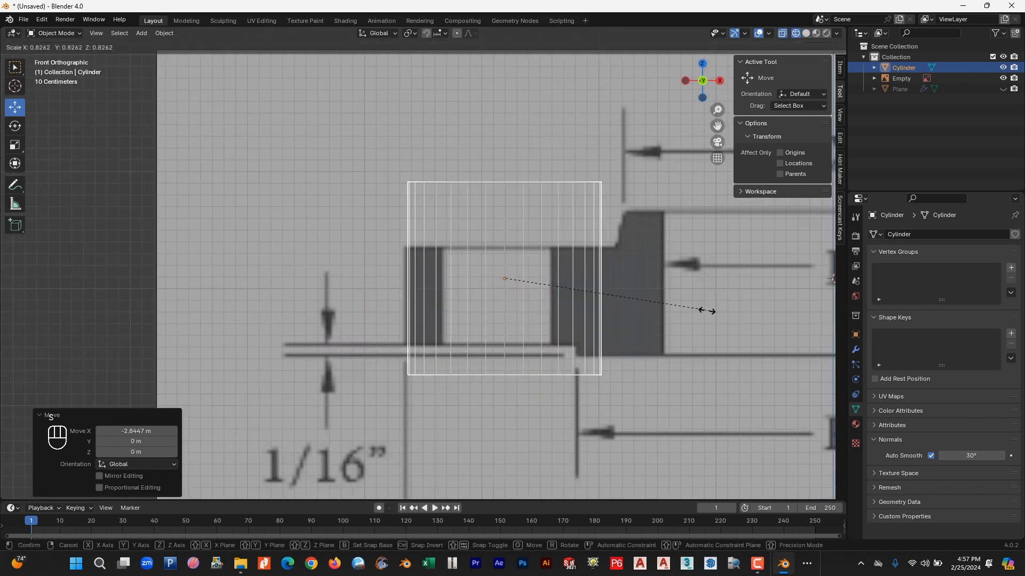
{"action": "left_click", "coordinate": [635, 304]}
{"action": "scroll", "coordinate": [606, 300], "scroll_direction": "up", "scroll_amount": 4}
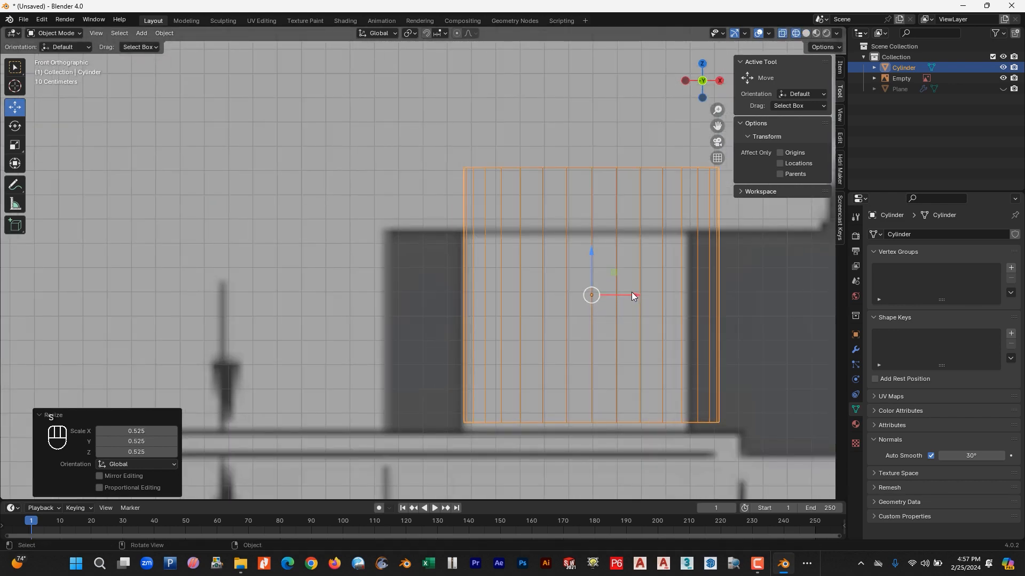
- Shift the cylinder about 0.07 m further along negative X and scale it down uniformly to match the bolt hole's width
{"action": "left_click_drag", "start_coordinate": [632, 295], "coordinate": [614, 294]}
{"action": "key", "text": "s"}
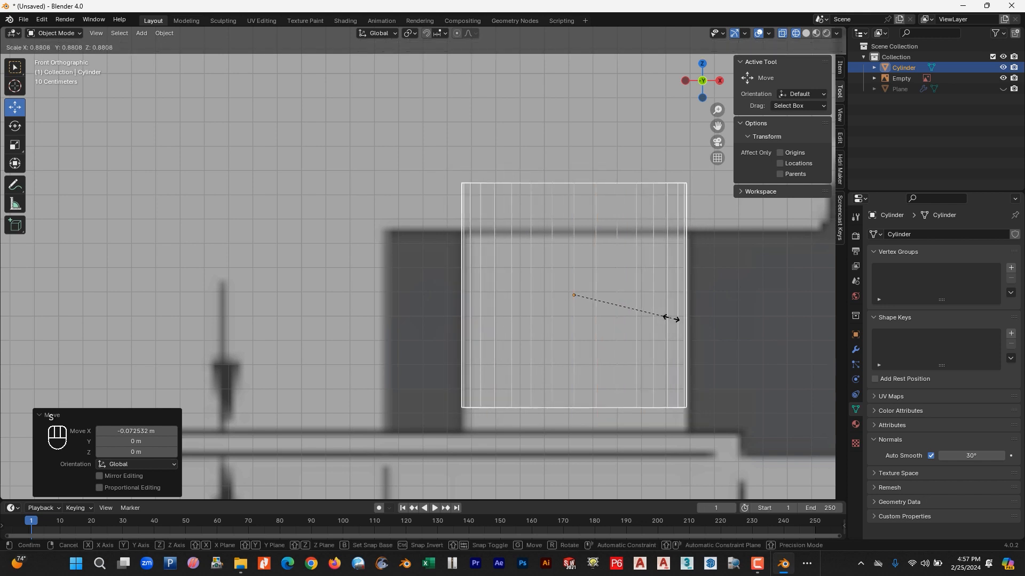
{"action": "left_click", "coordinate": [672, 319]}
{"action": "left_click_drag", "start_coordinate": [619, 296], "coordinate": [619, 296]}
- Stretch the cylinder along Z by a factor of about 2.56 and return the display to solid shading
{"action": "key", "text": "s"}
{"action": "key", "text": "z"}
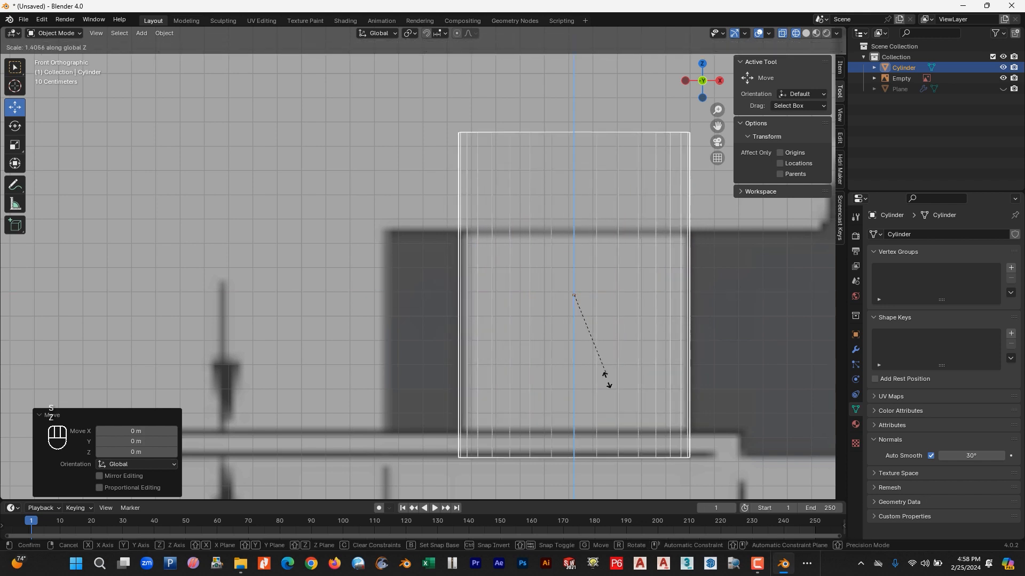
{"action": "left_click", "coordinate": [608, 443]}
{"action": "mouse_move", "coordinate": [606, 438]}
{"action": "middle_mouse_down"}
{"action": "mouse_move", "coordinate": [614, 374]}
{"action": "mouse_move", "coordinate": [729, 317]}
{"action": "middle_mouse_up"}
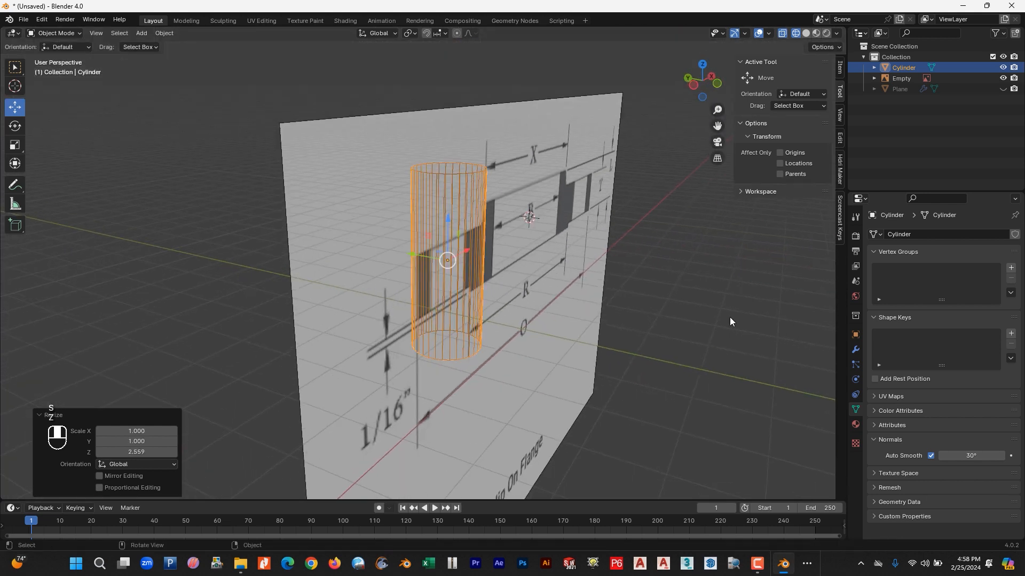
{"action": "left_click", "coordinate": [807, 33]}
{"action": "scroll", "coordinate": [715, 242], "scroll_direction": "up", "scroll_amount": 1}
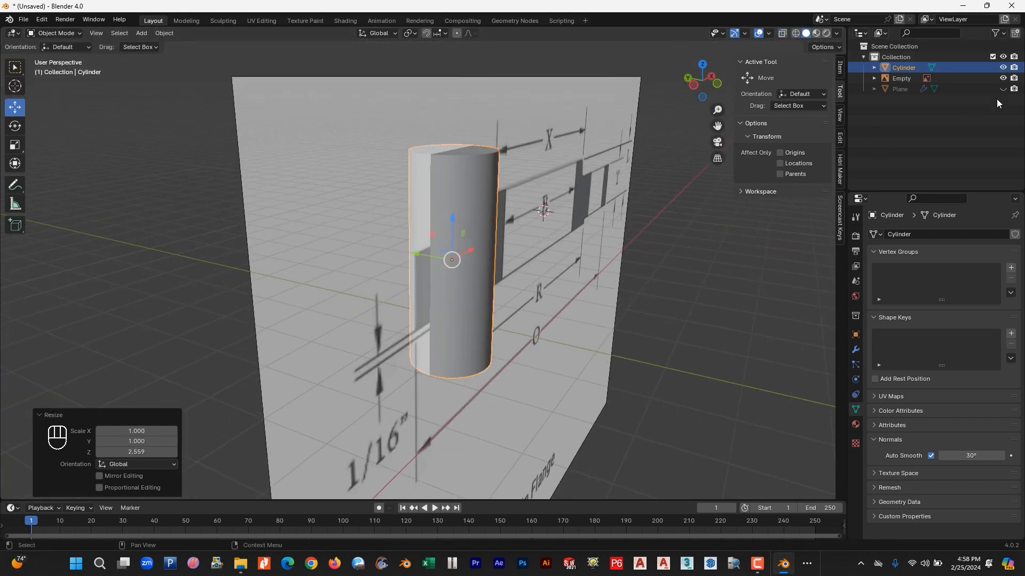
- Show the flange again and hide the reference drawing, viewing the cylinder and flange from the top
{"action": "left_click", "coordinate": [1002, 88]}
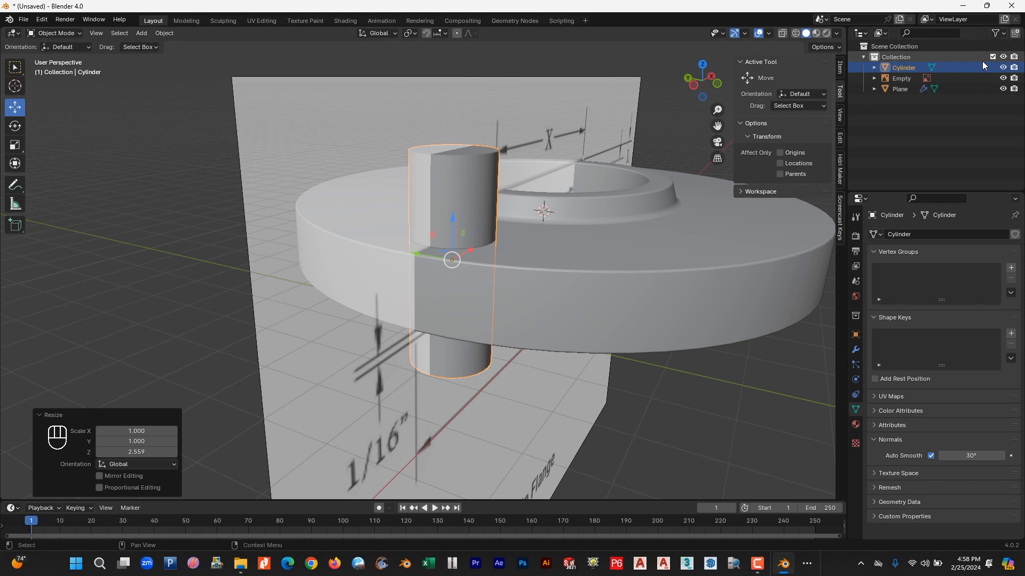
{"action": "left_click", "coordinate": [1002, 78]}
{"action": "scroll", "coordinate": [421, 242], "scroll_direction": "up", "scroll_amount": 3}
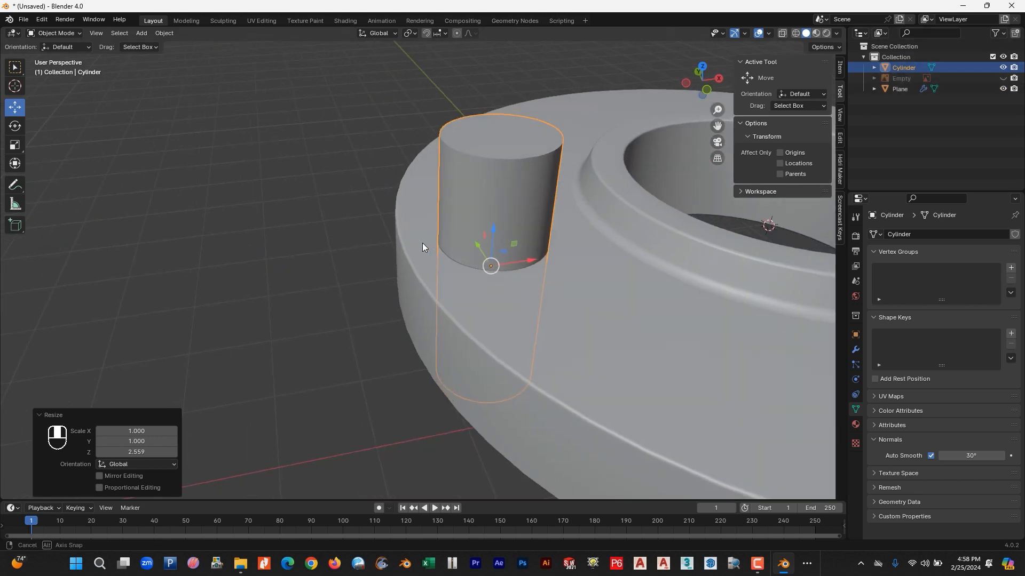
{"action": "key", "text": "KP_7"}
{"action": "scroll", "coordinate": [418, 265], "scroll_direction": "down", "scroll_amount": 3}
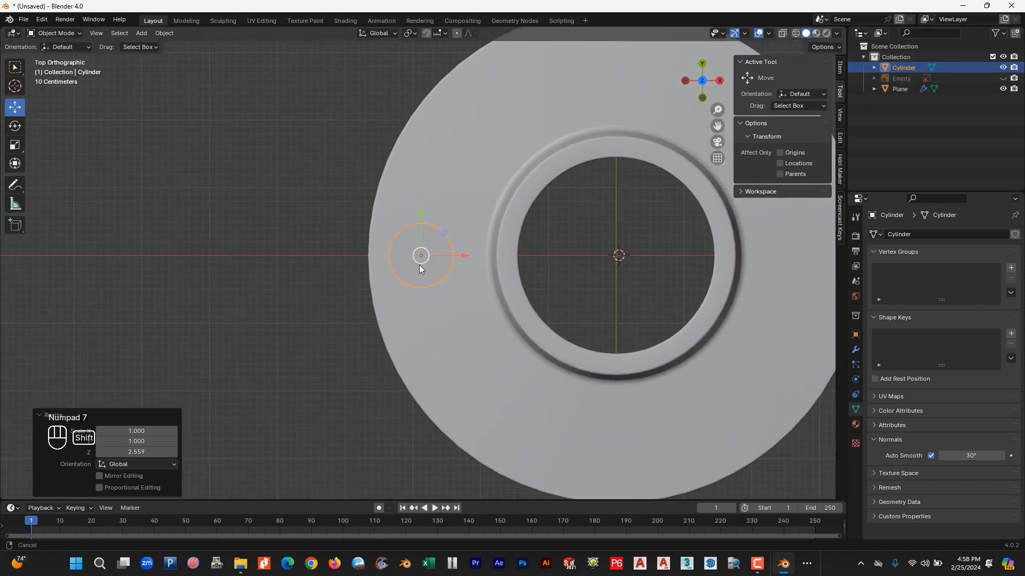
- Set the cylinder's origin to the 3D cursor at the flange's center
{"action": "right_click", "coordinate": [410, 261]}
{"action": "mouse_move", "coordinate": [362, 309]}
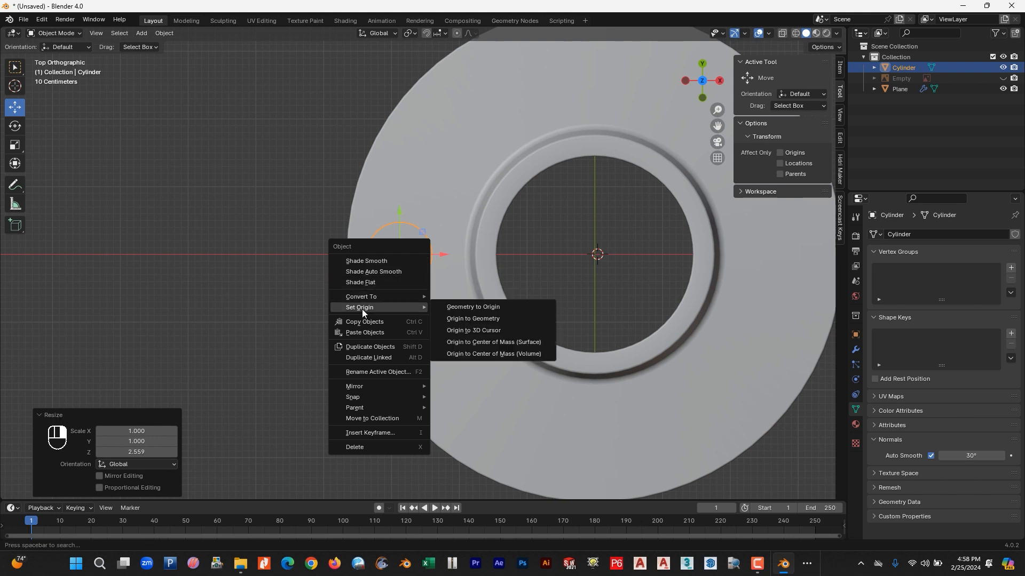
{"action": "left_click", "coordinate": [466, 329]}
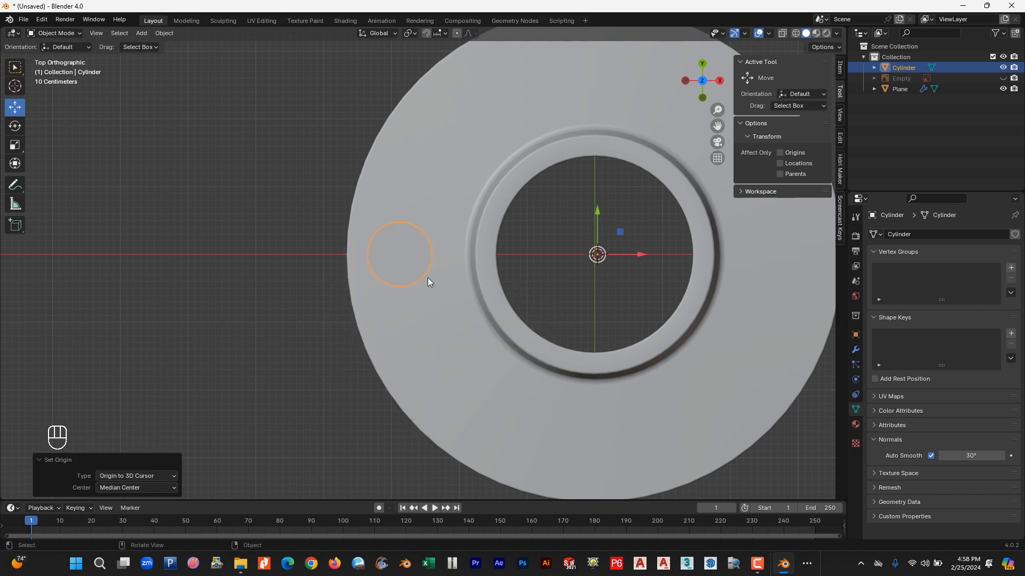
{"action": "middle_click_drag", "start_coordinate": [447, 291], "coordinate": [402, 233]}
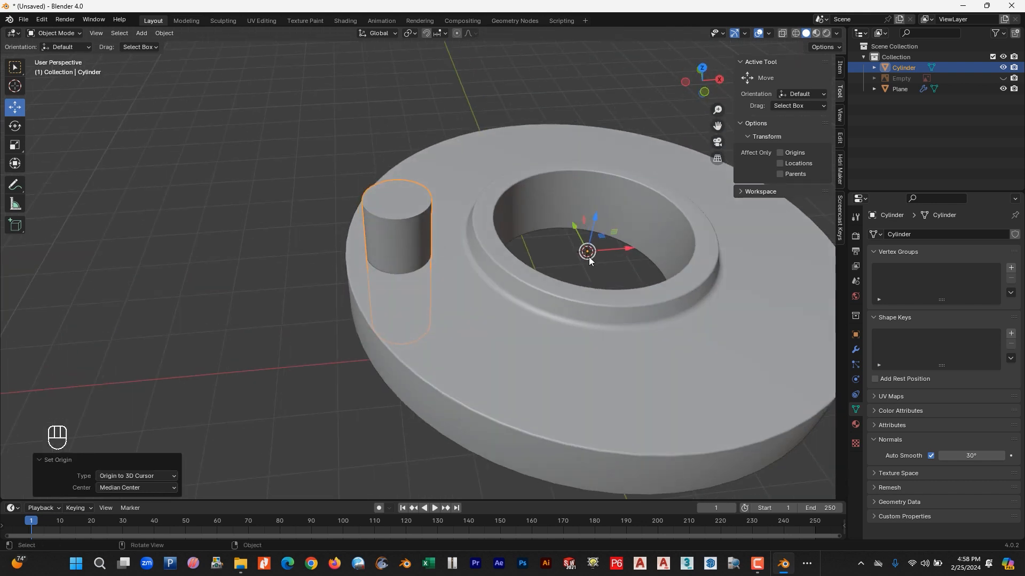
{"action": "key", "text": "KP_7"}
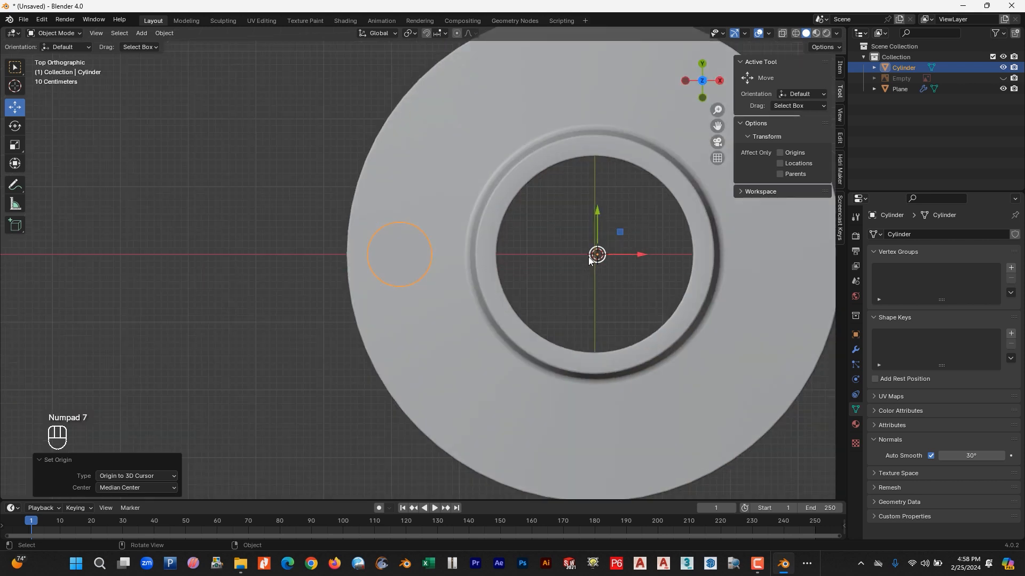
- Duplicate the cylinder rotated 90° about the flange's center and repeat the operation until four cylinders are evenly spaced
{"action": "scroll", "coordinate": [589, 257], "scroll_direction": "down", "scroll_amount": 2}
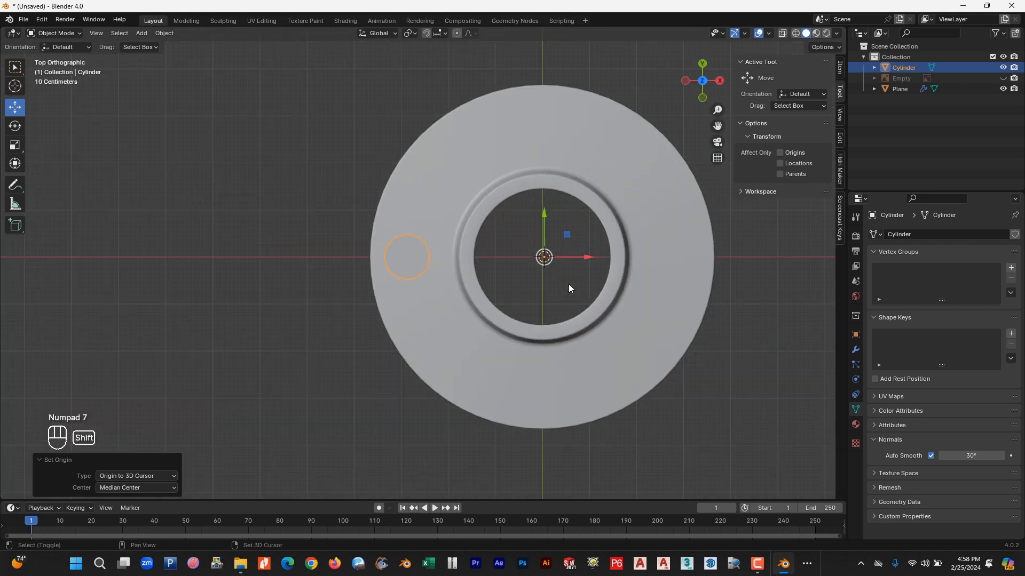
{"action": "key", "text": "shift+d"}
{"action": "key", "text": "r"}
{"action": "key", "text": "KP_9"}
{"action": "key", "text": "KP_0"}
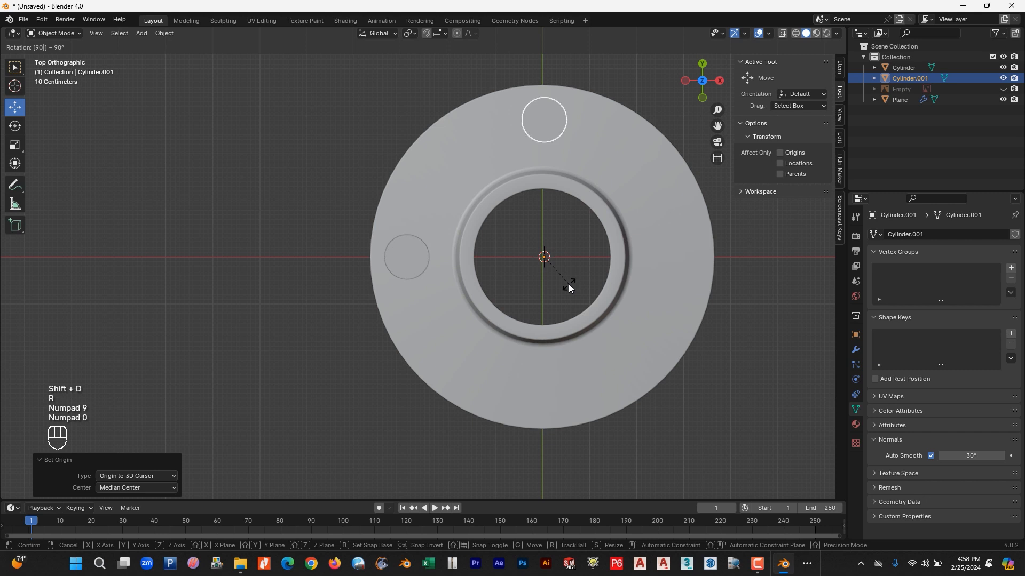
{"action": "left_click", "coordinate": [568, 284]}
{"action": "key", "text": "shift+r"}
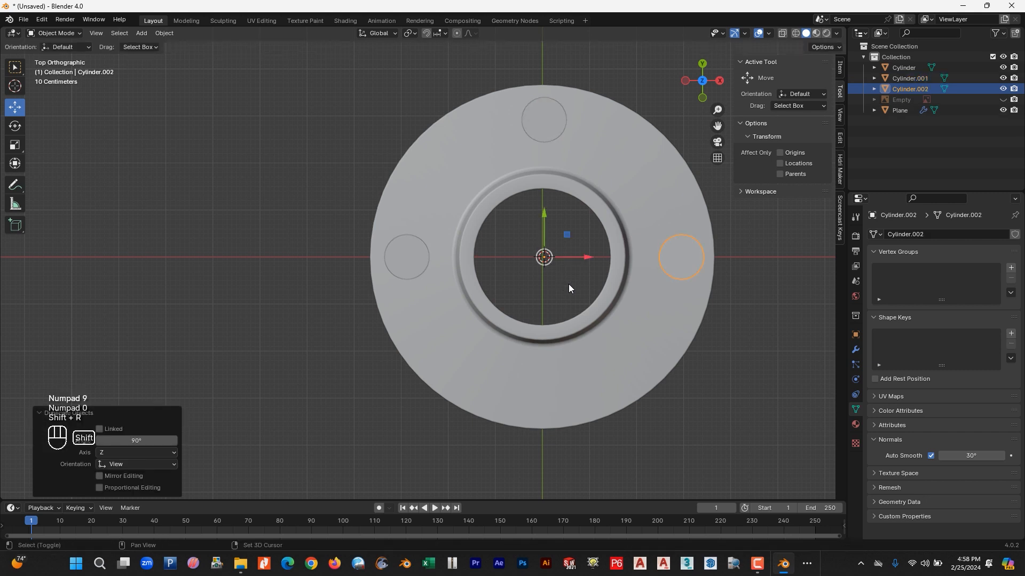
{"action": "key", "text": "shift+r"}
{"action": "left_click", "coordinate": [719, 388]}
- Join the four bolt-hole cylinders into one object, with the original cylinder active
{"action": "middle_click_drag", "start_coordinate": [716, 378], "coordinate": [651, 258]}
{"action": "scroll", "coordinate": [589, 282], "scroll_direction": "up", "scroll_amount": 2}
{"action": "middle_click_drag", "start_coordinate": [590, 282], "coordinate": [479, 309], "text": "shift"}
{"action": "left_click", "coordinate": [494, 288]}
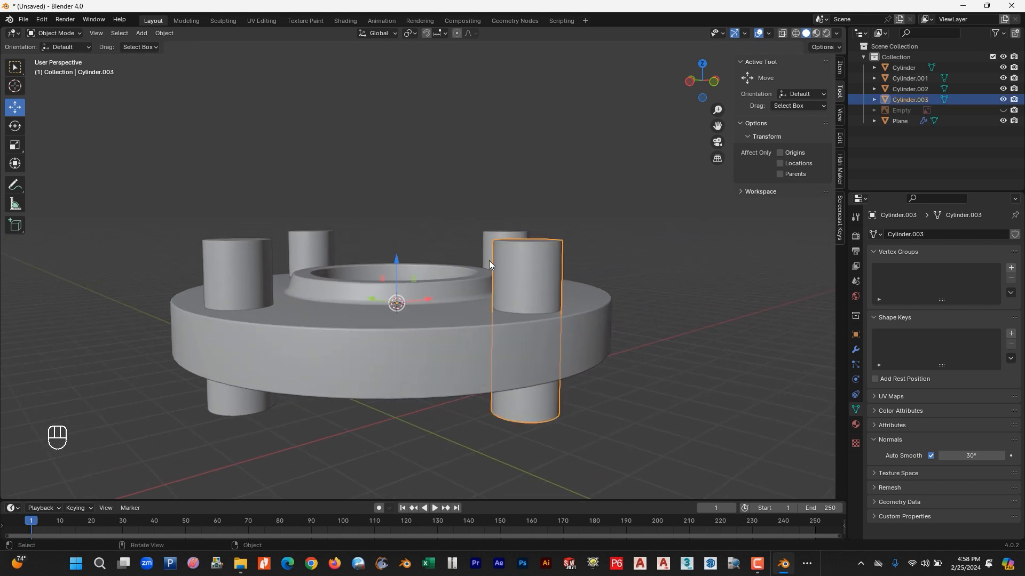
{"action": "left_click", "coordinate": [501, 233], "text": "shift"}
{"action": "left_click", "coordinate": [311, 241], "text": "shift"}
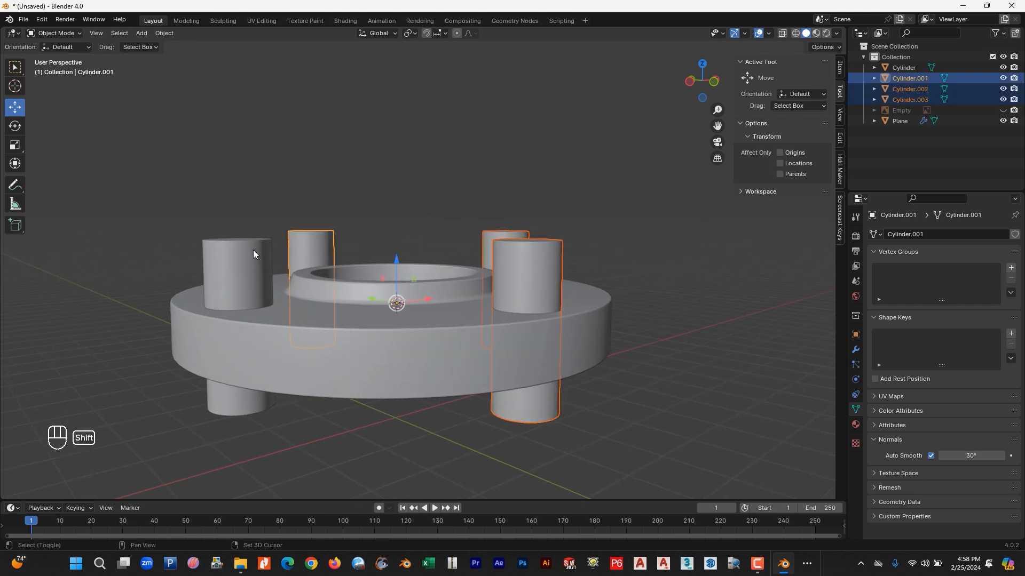
{"action": "left_click", "coordinate": [253, 250], "text": "shift"}
{"action": "key", "text": "ctrl+j"}
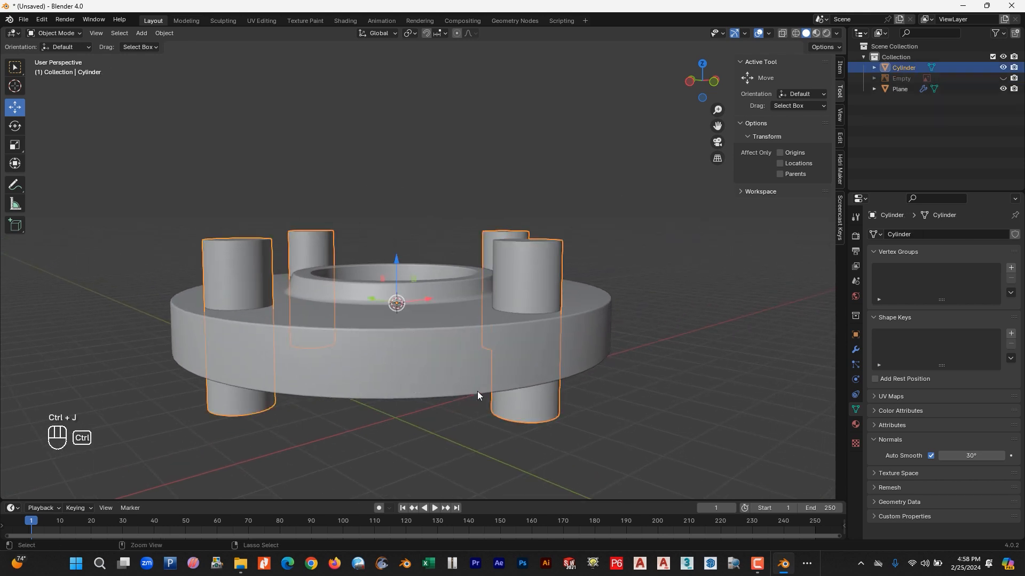
- Search the add-on preferences for "bool" to check that Bool Tool is enabled
{"action": "left_click", "coordinate": [602, 302], "text": "shift"}
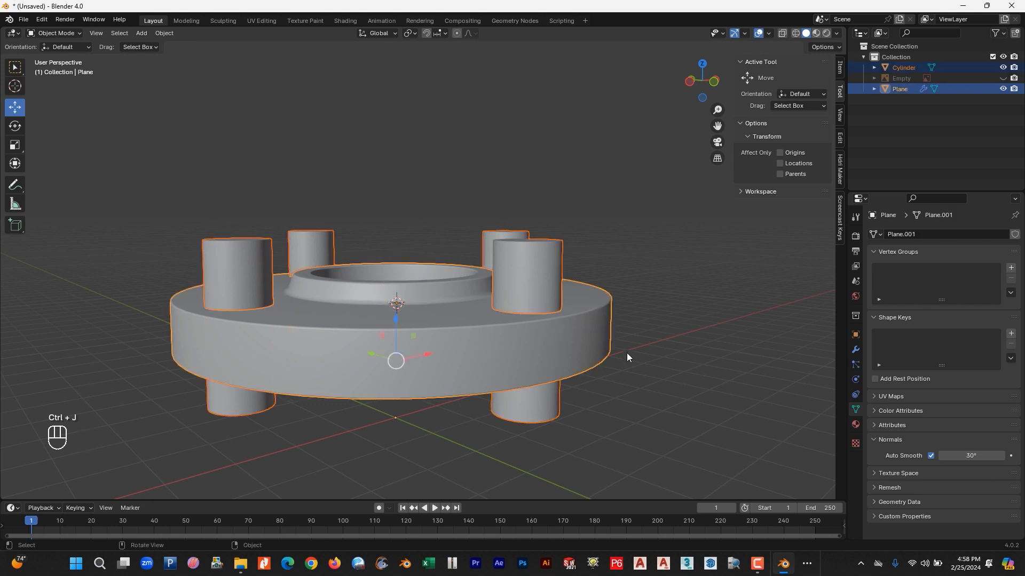
{"action": "left_click", "coordinate": [646, 374]}
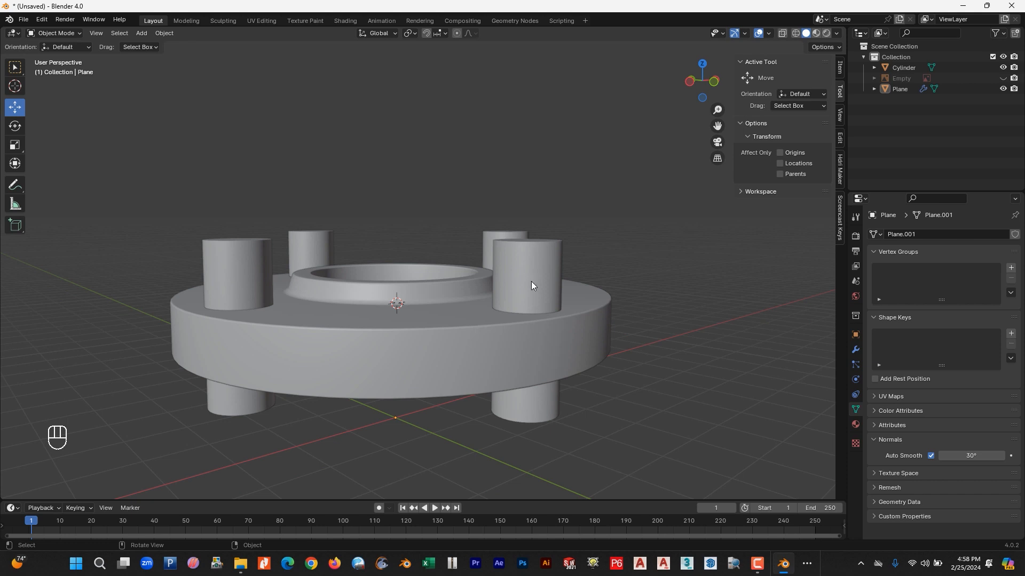
{"action": "left_click", "coordinate": [532, 286]}
{"action": "left_click", "coordinate": [42, 20]}
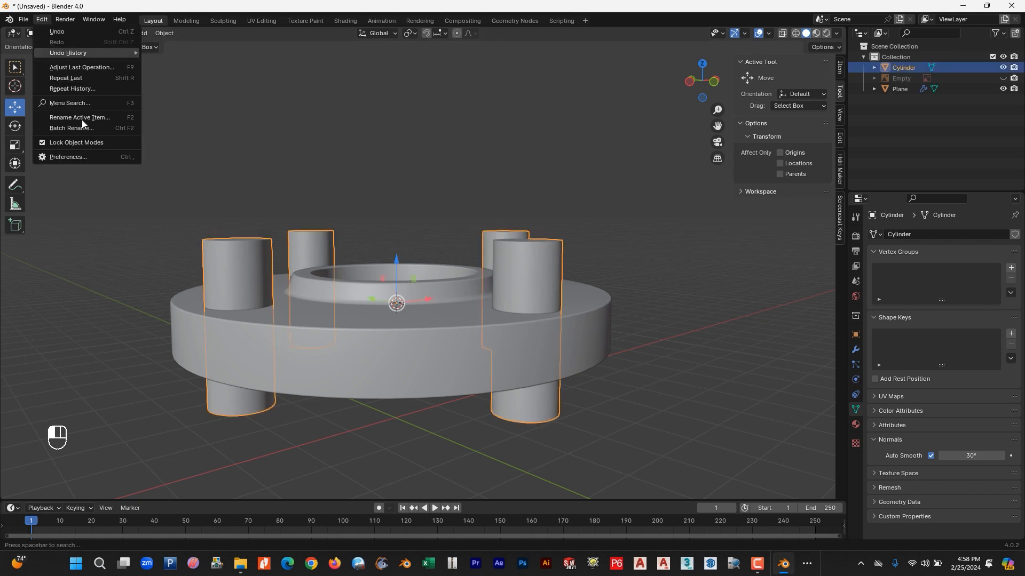
{"action": "left_click", "coordinate": [69, 155]}
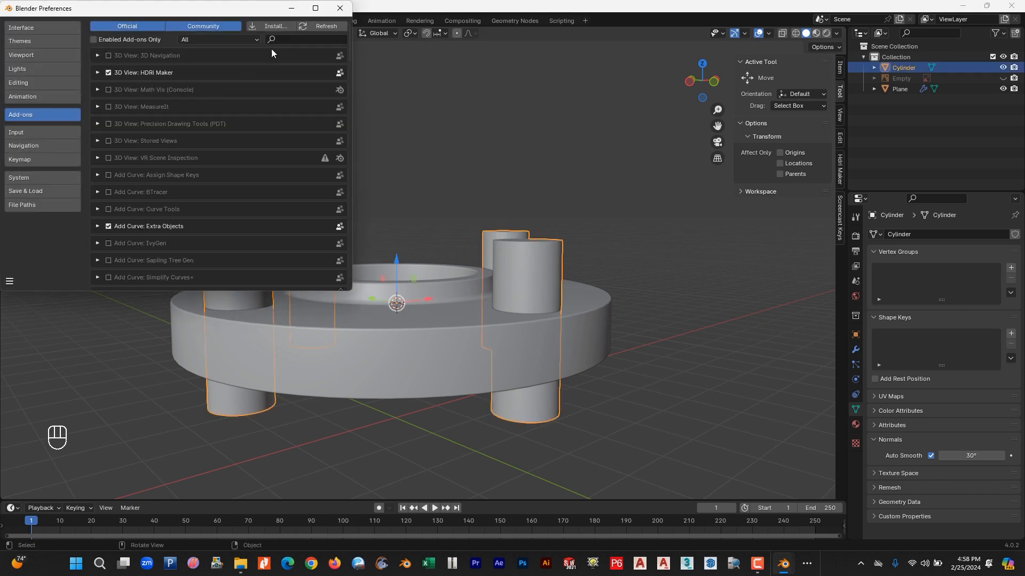
{"action": "type", "text": "bool"}
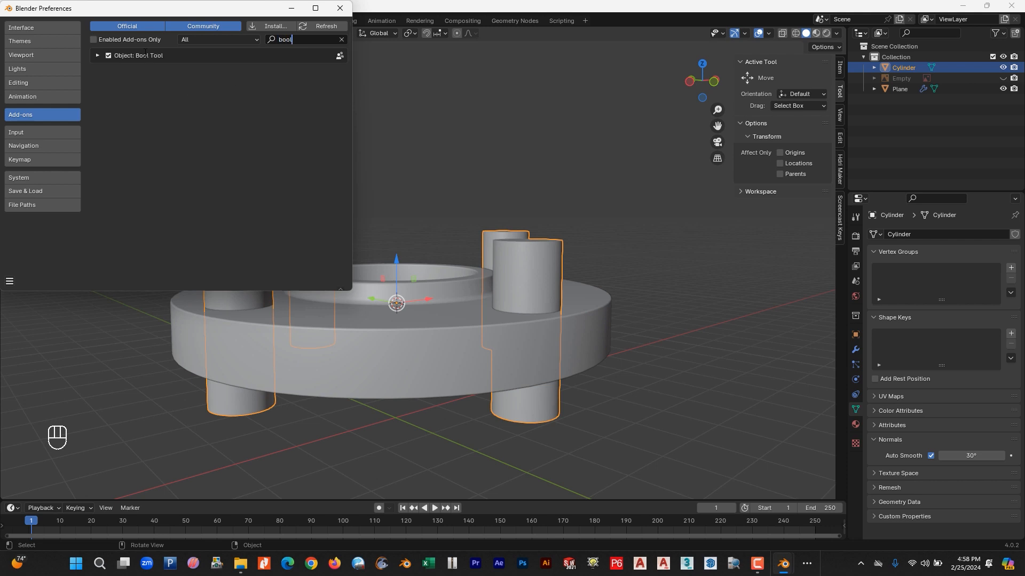
{"action": "left_click", "coordinate": [340, 8]}
- Cut the joined cylinders out of the flange with Bool Tool's Auto Boolean Difference
{"action": "left_click", "coordinate": [561, 227]}
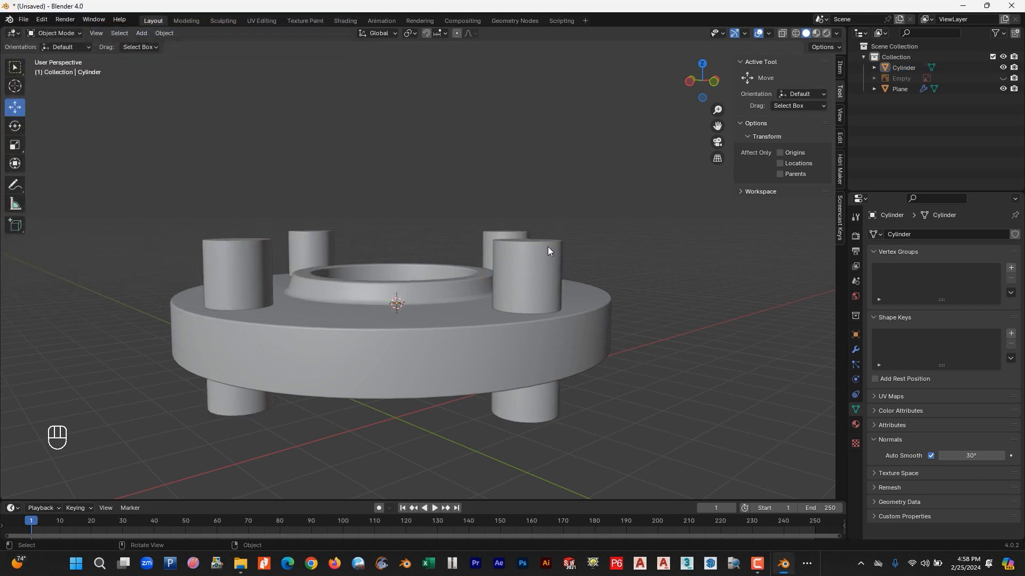
{"action": "left_click", "coordinate": [553, 296]}
{"action": "left_click", "coordinate": [609, 323], "text": "shift"}
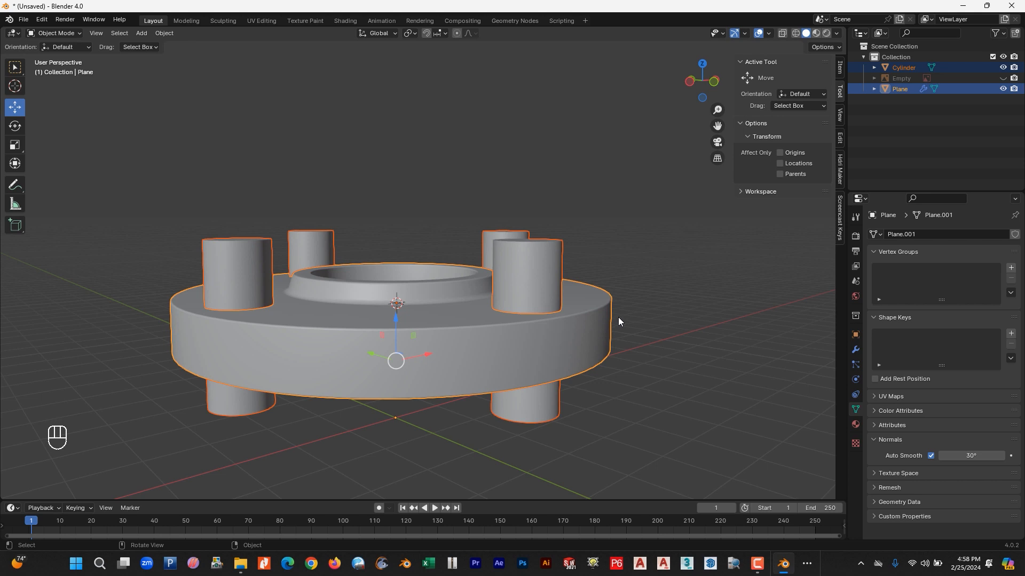
{"action": "key", "text": "ctrl+shift+b"}
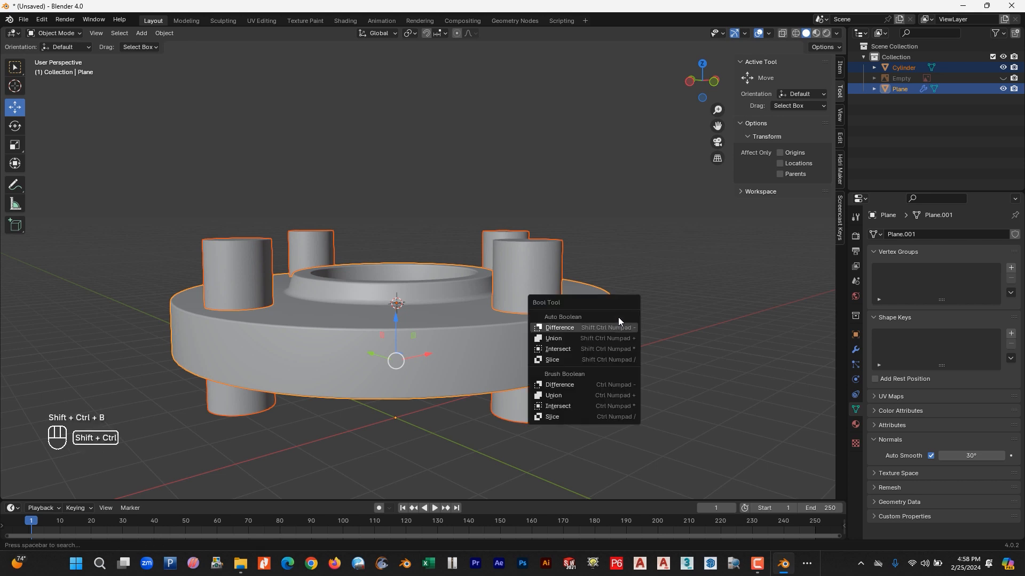
{"action": "left_click", "coordinate": [619, 325]}
- Open the flange's mesh for editing in the right orthographic view, with see-through wireframe display and edge selection
{"action": "middle_click_drag", "start_coordinate": [623, 269], "coordinate": [618, 291]}
{"action": "key", "text": "KP_3"}
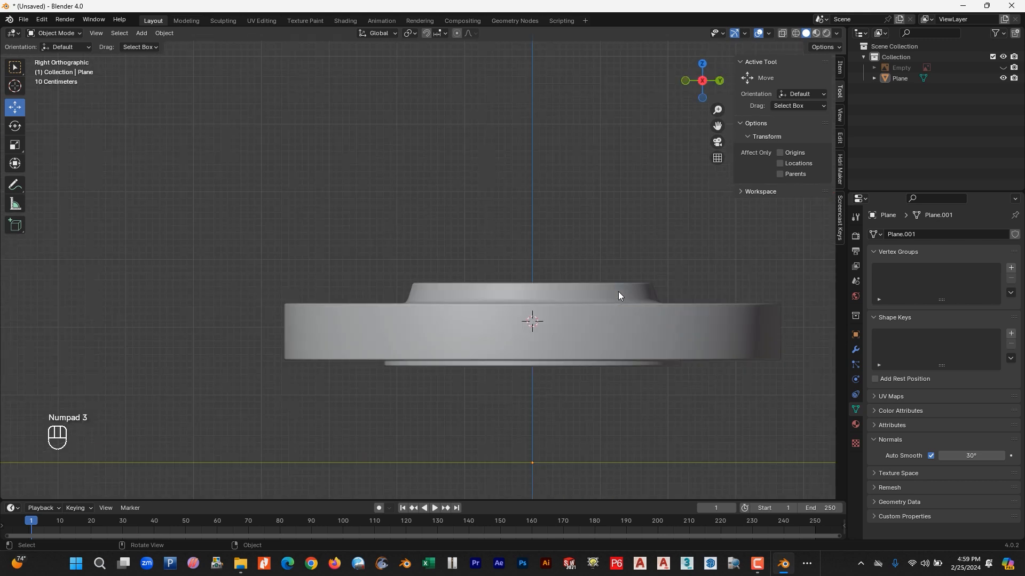
{"action": "key", "text": "Tab"}
{"action": "left_click", "coordinate": [782, 33]}
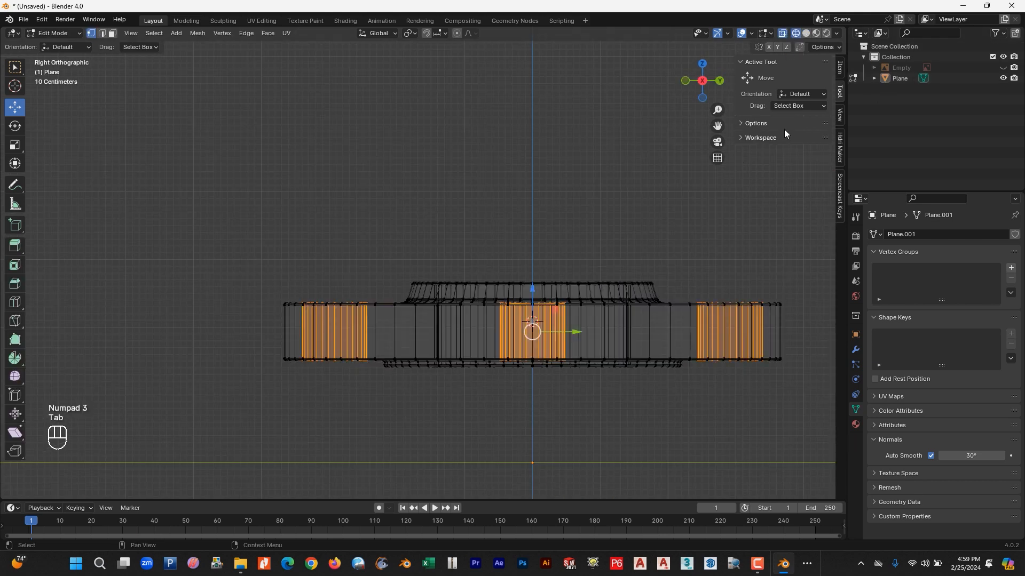
{"action": "key", "text": "c"}
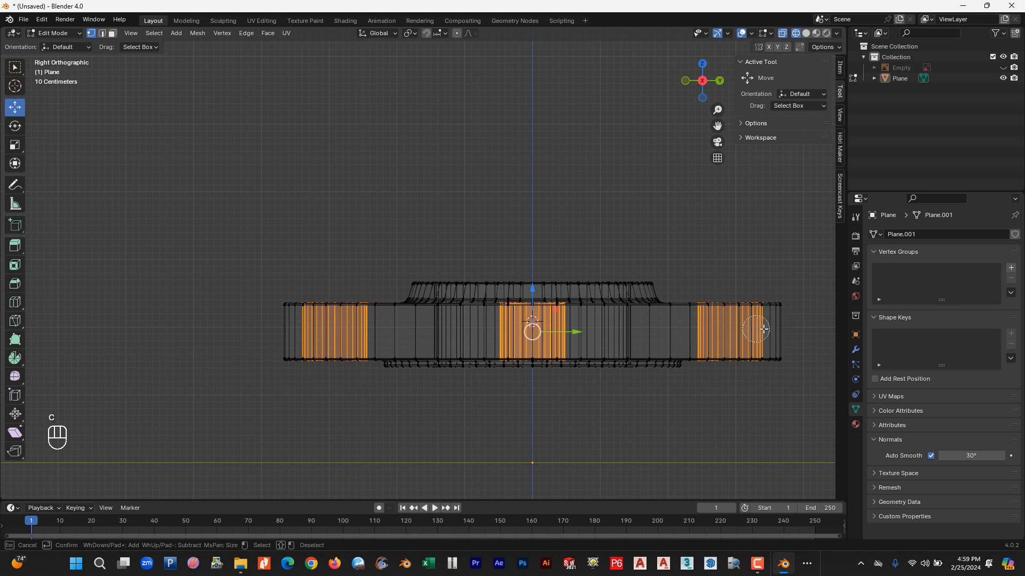
{"action": "right_click", "coordinate": [102, 34]}
{"action": "left_click", "coordinate": [102, 33]}
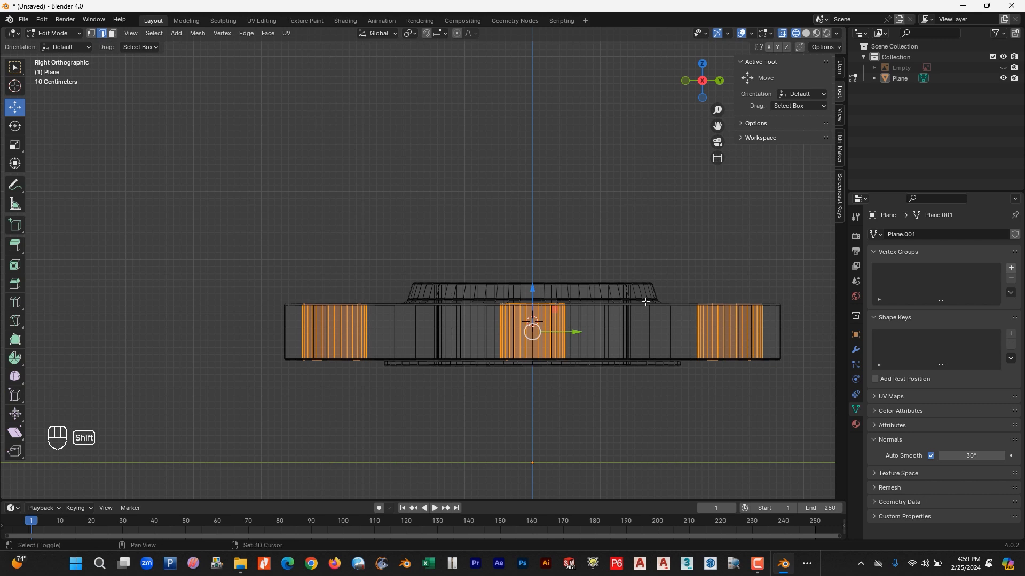
- Circle-deselect the vertical wall edges of the four bolt holes, keeping only their upper and lower rim edges selected
{"action": "key", "text": "c"}
{"action": "left_click_drag", "start_coordinate": [776, 331], "coordinate": [297, 331], "text": "shift"}
{"action": "key", "text": "Escape"}
{"action": "middle_click_drag", "start_coordinate": [494, 247], "coordinate": [593, 278]}
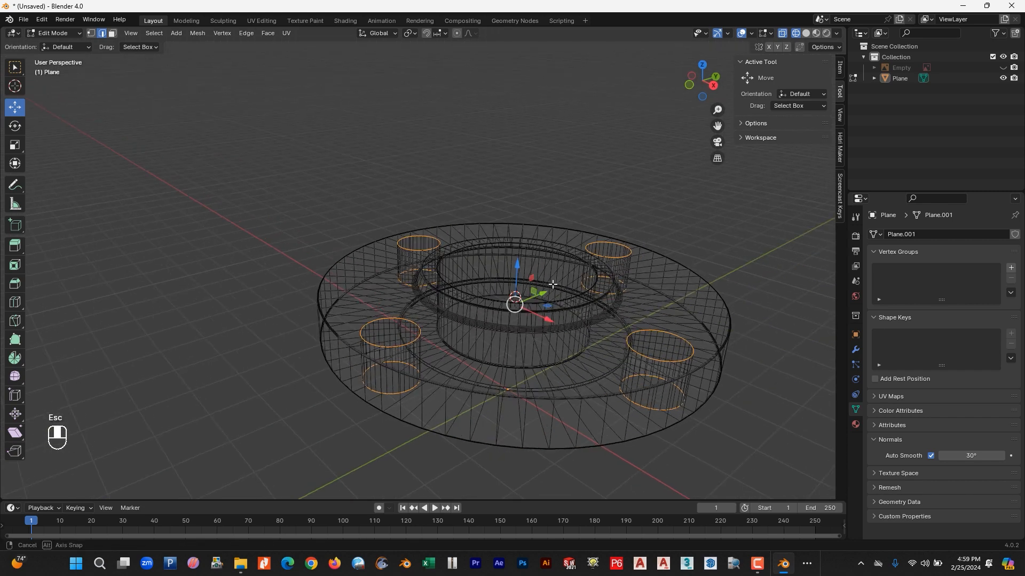
{"action": "scroll", "coordinate": [593, 278], "scroll_direction": "up", "scroll_amount": 2}
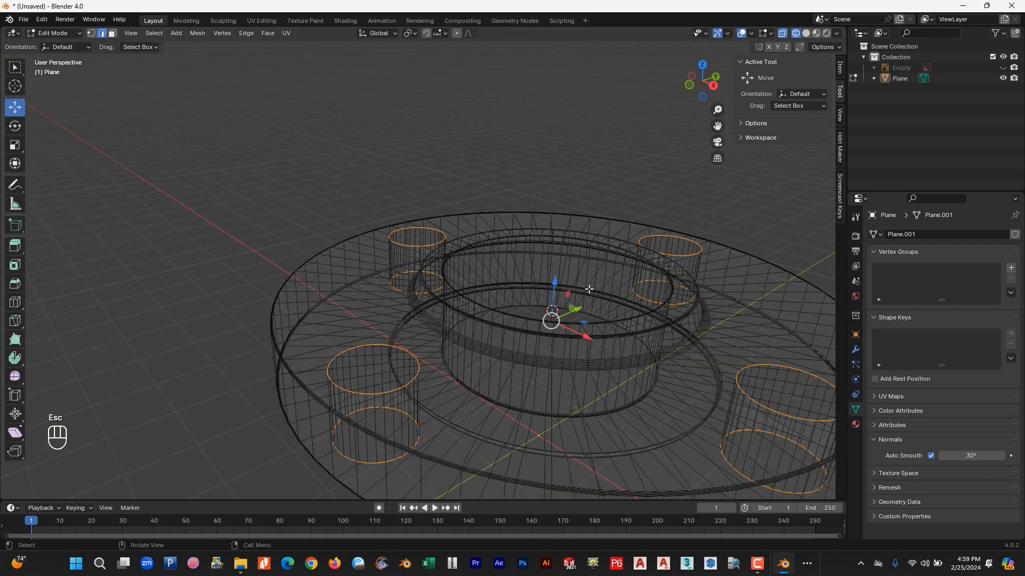
- In solid shading, bevel the bolt-hole rims about 0.014 m wide with 8 segments and return to Object Mode
{"action": "left_click", "coordinate": [807, 32]}
{"action": "middle_click_drag", "start_coordinate": [833, 372], "coordinate": [773, 364], "text": "shift"}
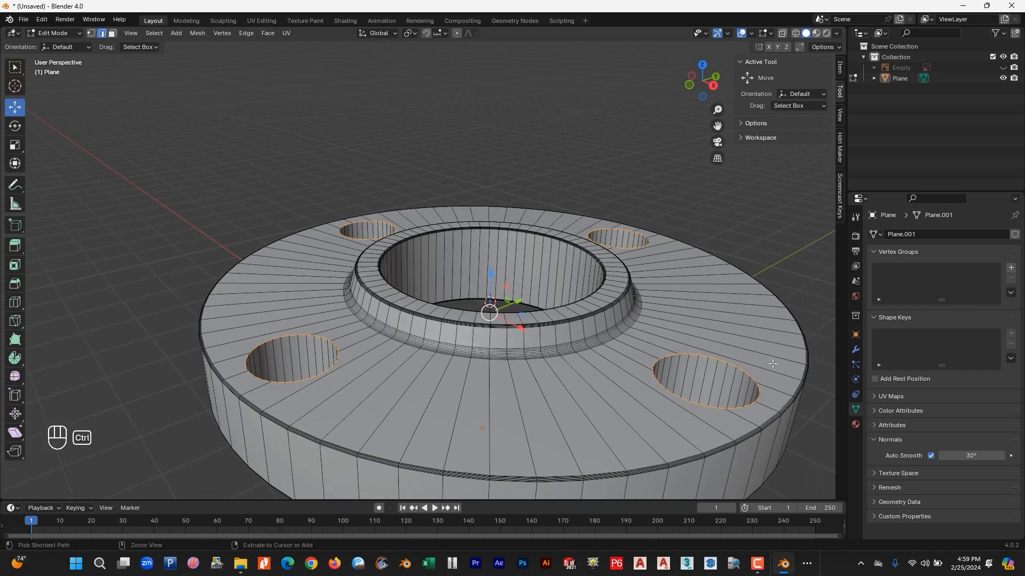
{"action": "key", "text": "ctrl+b"}
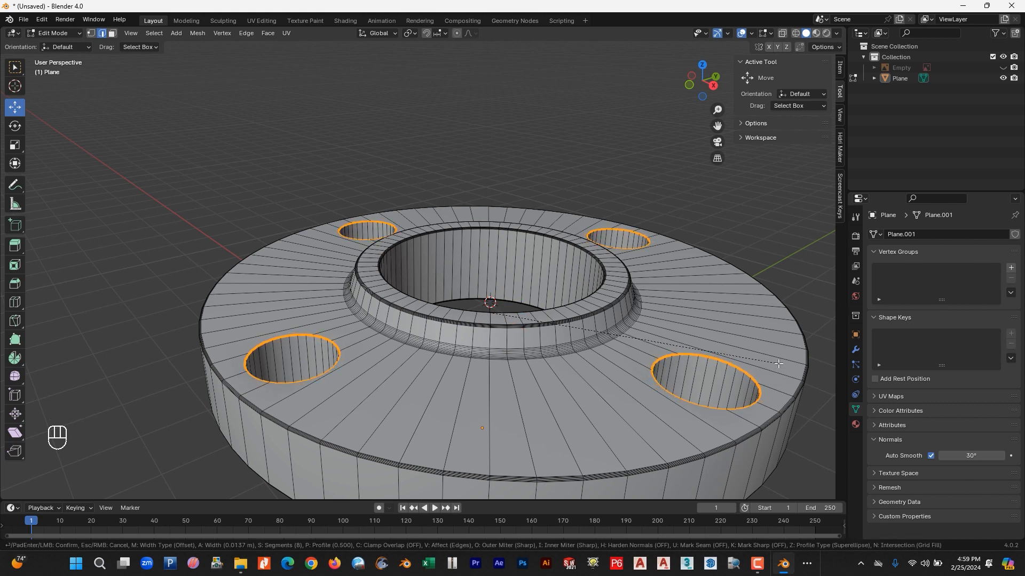
{"action": "left_click", "coordinate": [778, 364]}
{"action": "key", "text": "Tab"}
{"action": "scroll", "coordinate": [756, 351], "scroll_direction": "down", "scroll_amount": 6}
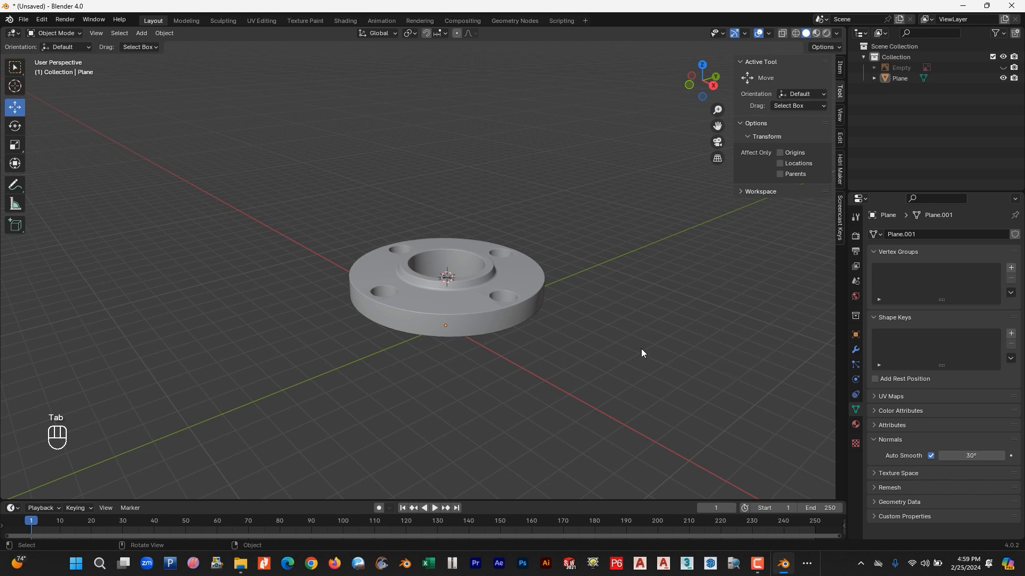
{"action": "scroll", "coordinate": [641, 347], "scroll_direction": "up", "scroll_amount": 6}
{"action": "middle_click_drag", "start_coordinate": [640, 340], "coordinate": [488, 326]}
{"action": "scroll", "coordinate": [483, 334], "scroll_direction": "down", "scroll_amount": 5}
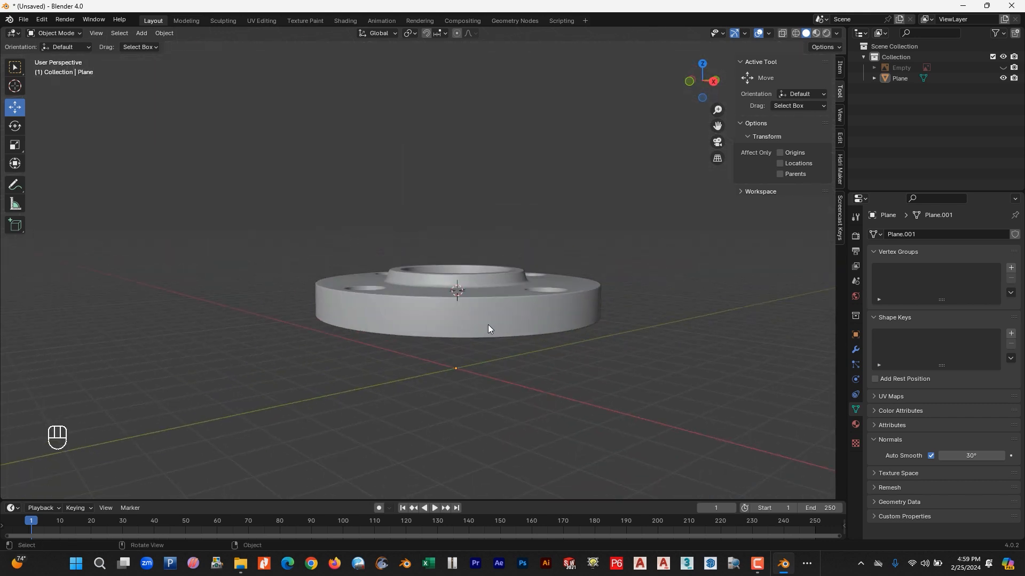